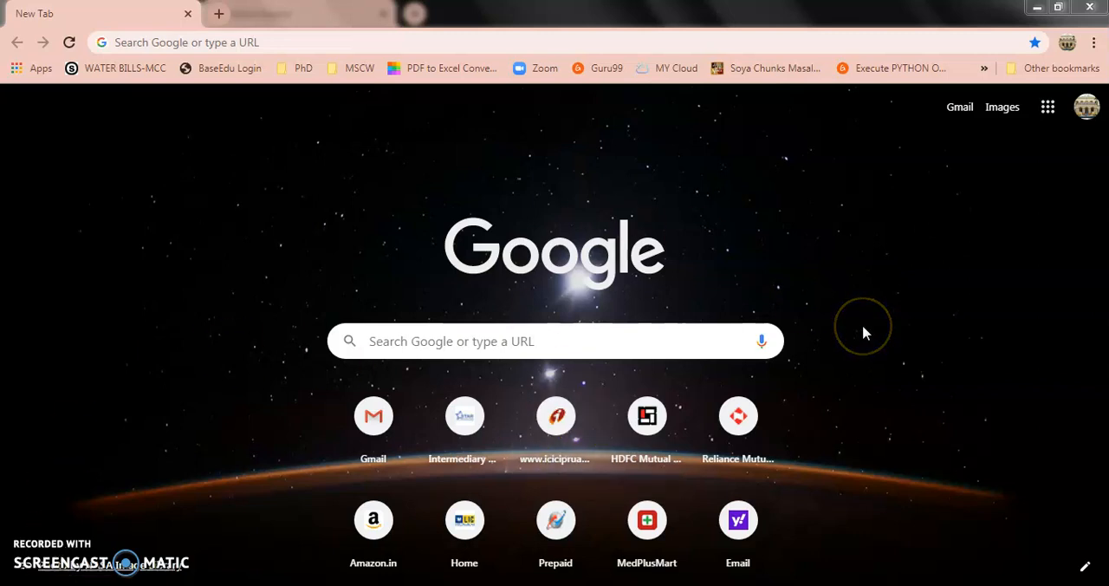
# Open Google Drive and go into the "Google Forms May 2020" folder
pyautogui.click(1049, 107)
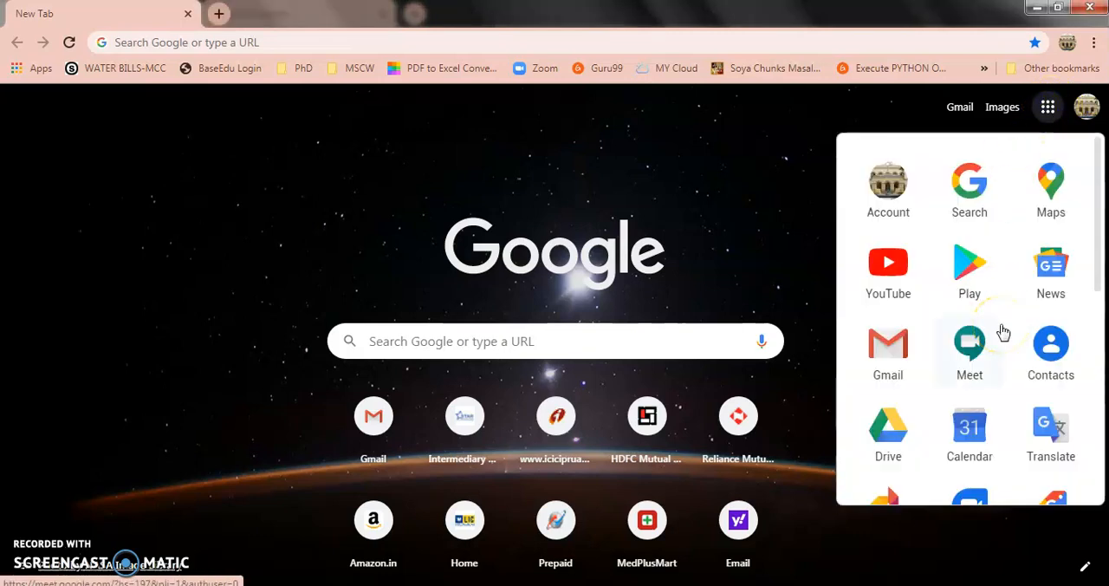
pyautogui.click(885, 431)
pyautogui.click(884, 431)
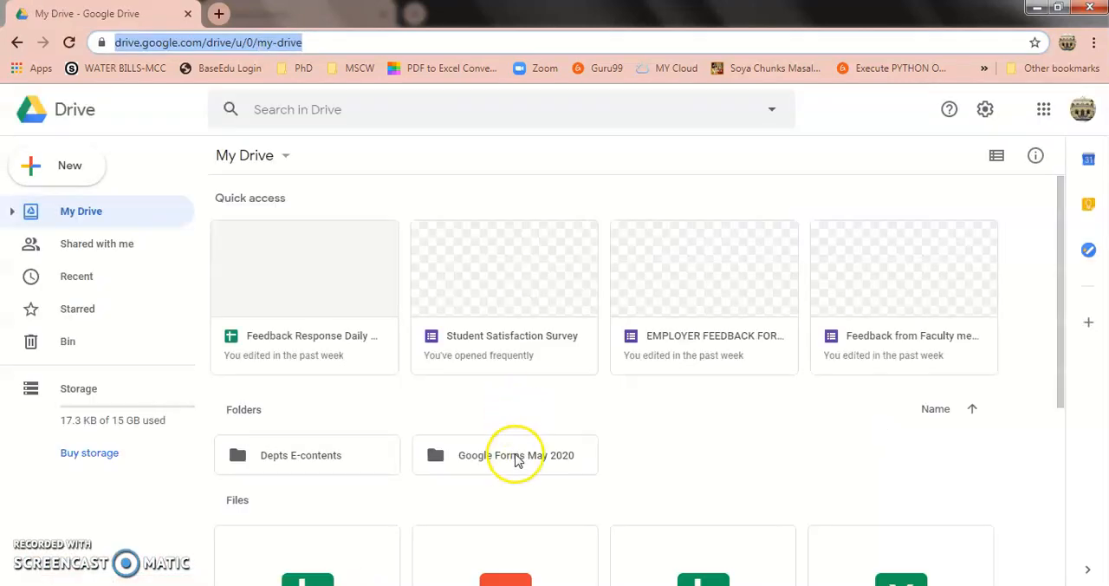
pyautogui.click(515, 458)
pyautogui.doubleClick(515, 458)
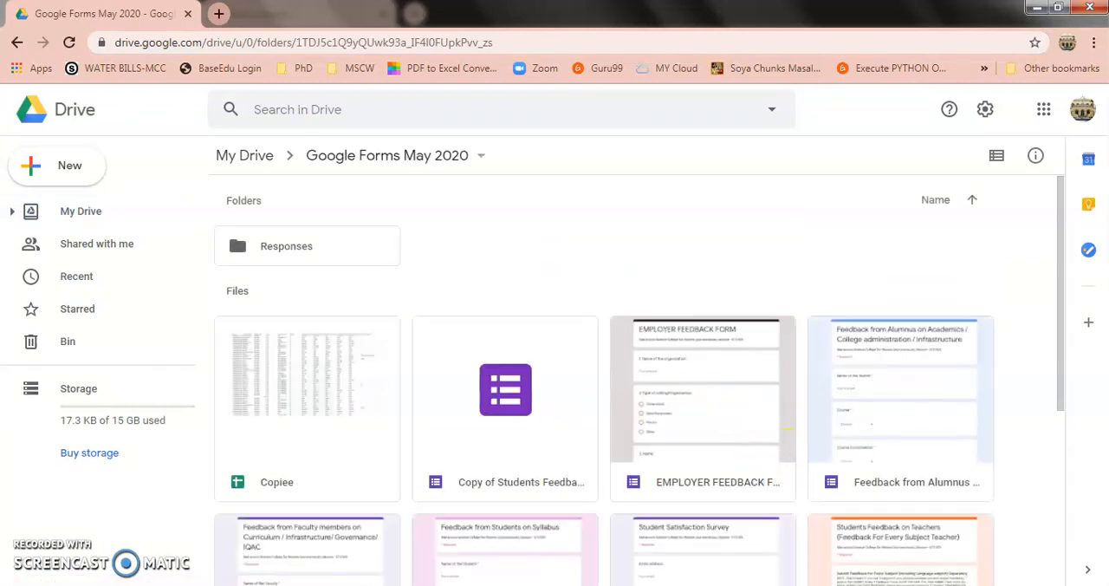
# Open the "Feedback from Students on Syllabus" form for editing
pyautogui.moveTo(1062, 327); pyautogui.dragTo(1073, 438)
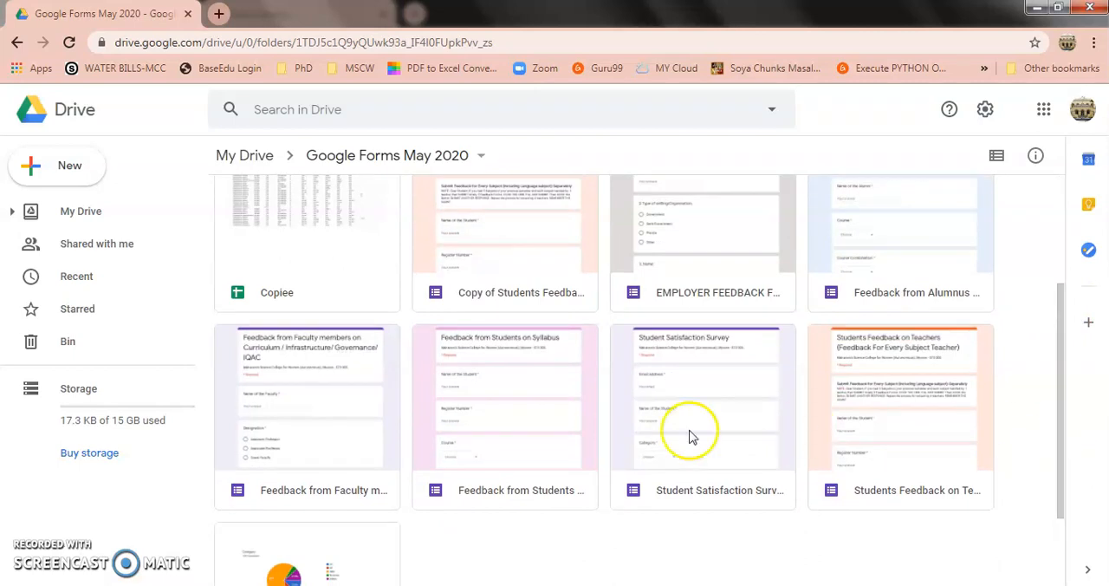
pyautogui.doubleClick(522, 444)
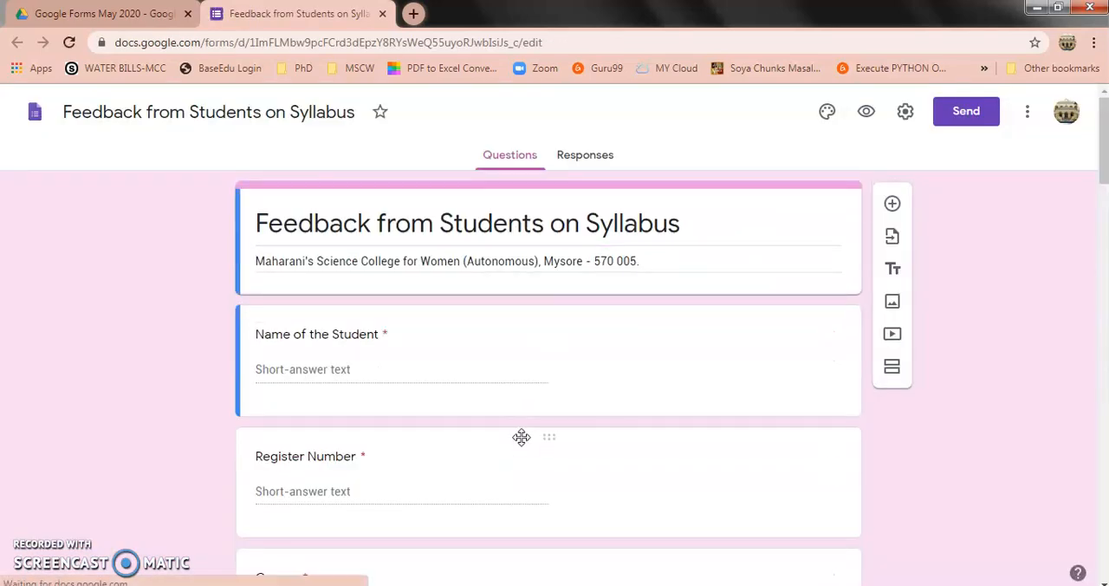
pyautogui.click(554, 320)
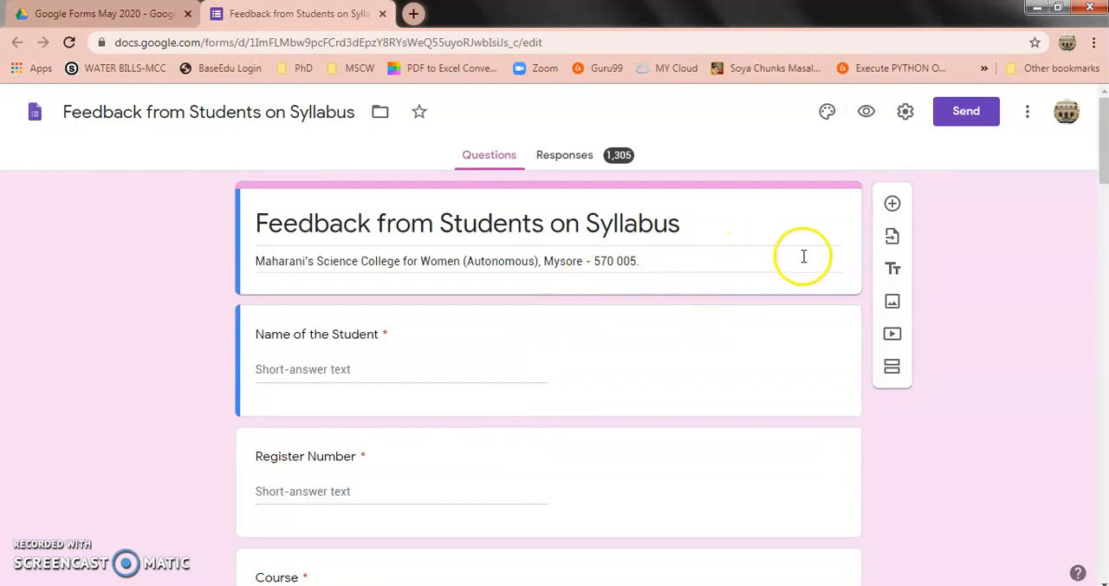
# Turn off "See summary charts and text responses" for respondents in the form's settings and save
pyautogui.click(902, 110)
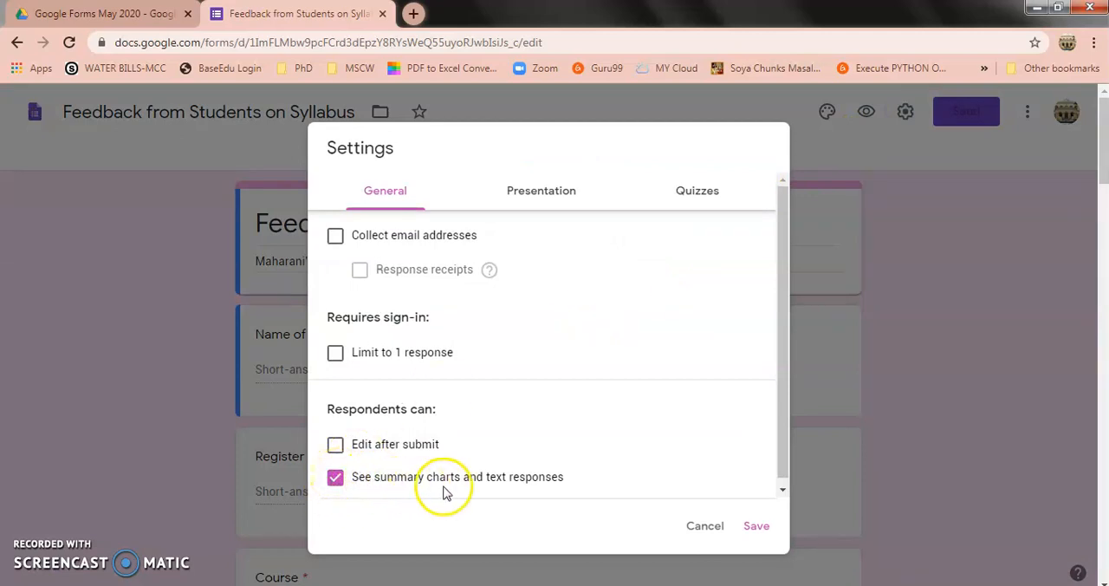
pyautogui.click(336, 482)
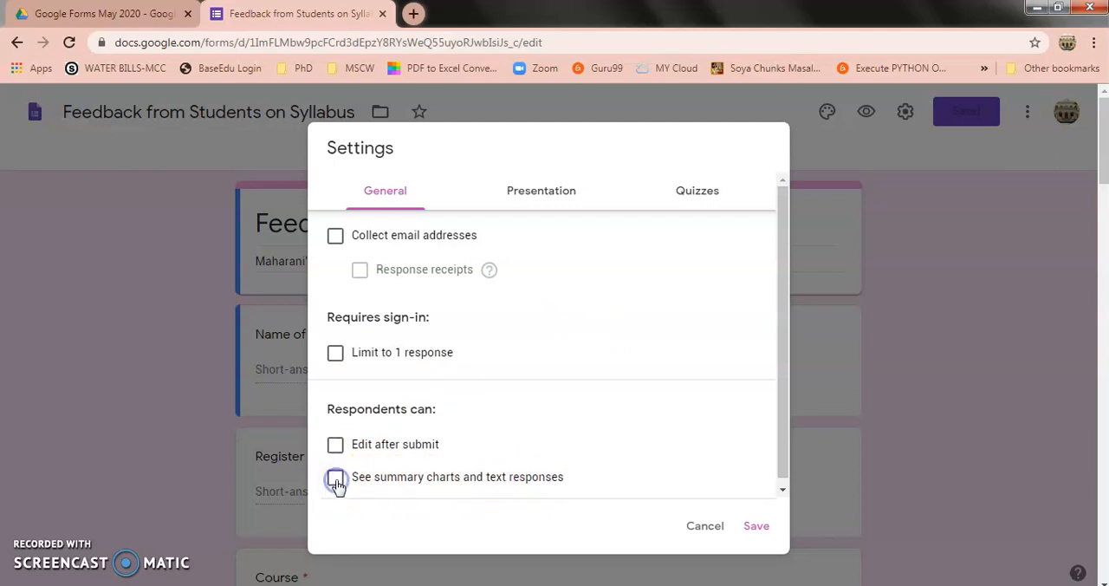
pyautogui.click(747, 527)
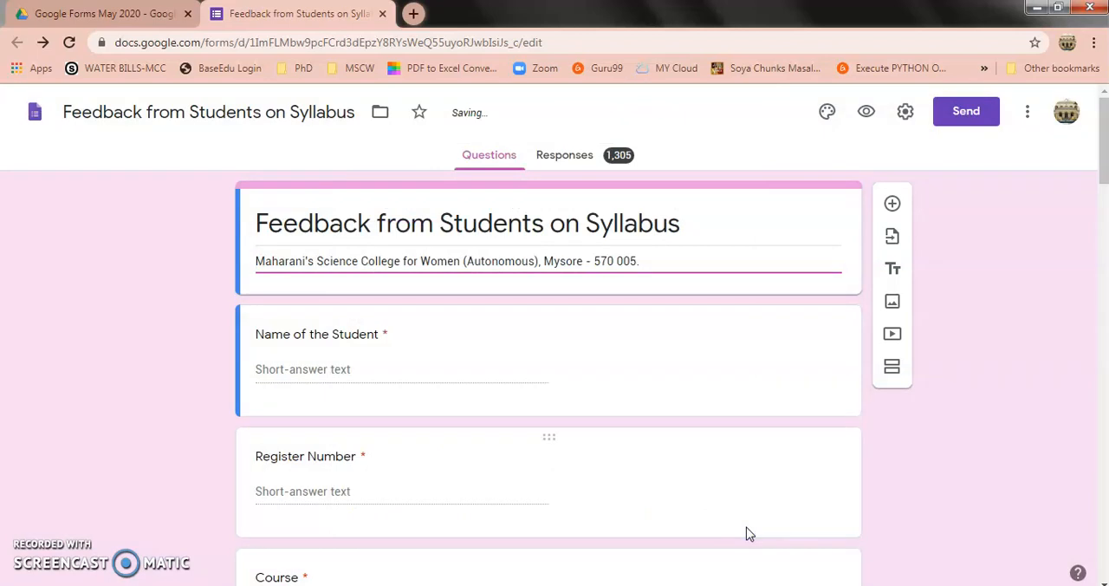
pyautogui.click(1029, 117)
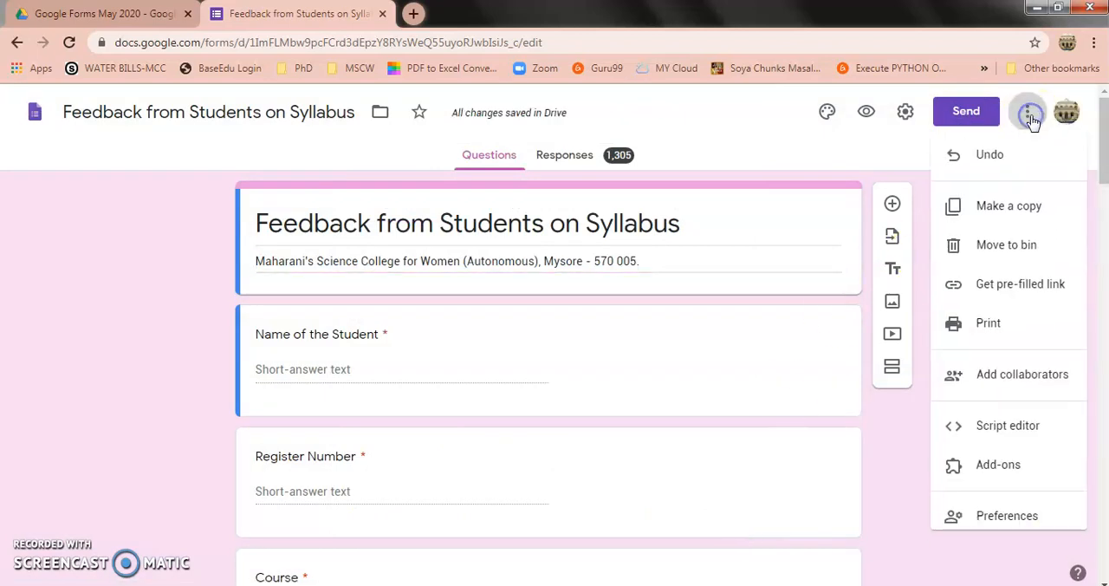
pyautogui.click(1019, 325)
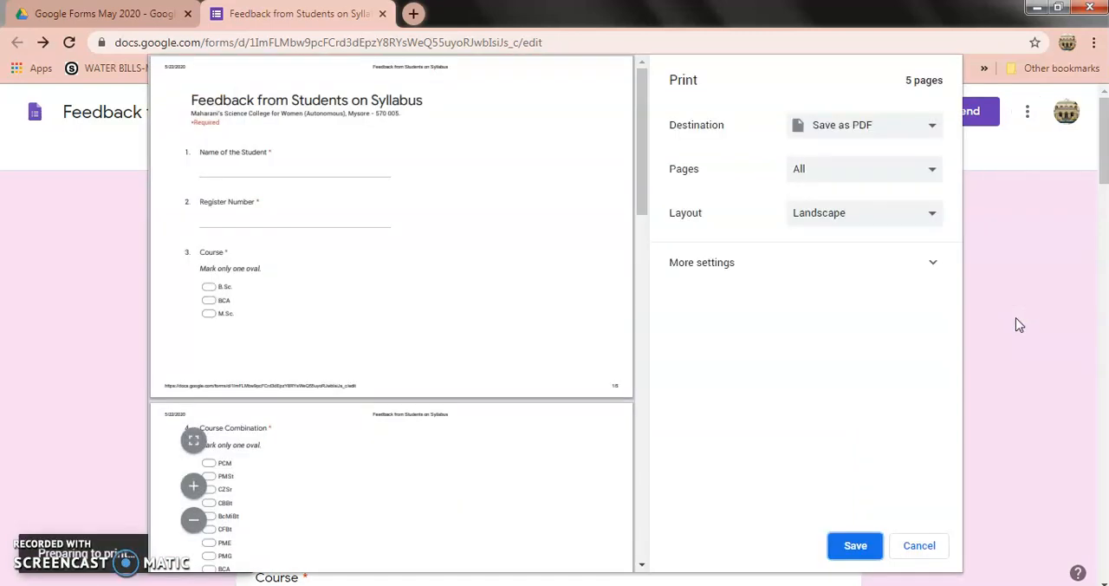
pyautogui.click(772, 466)
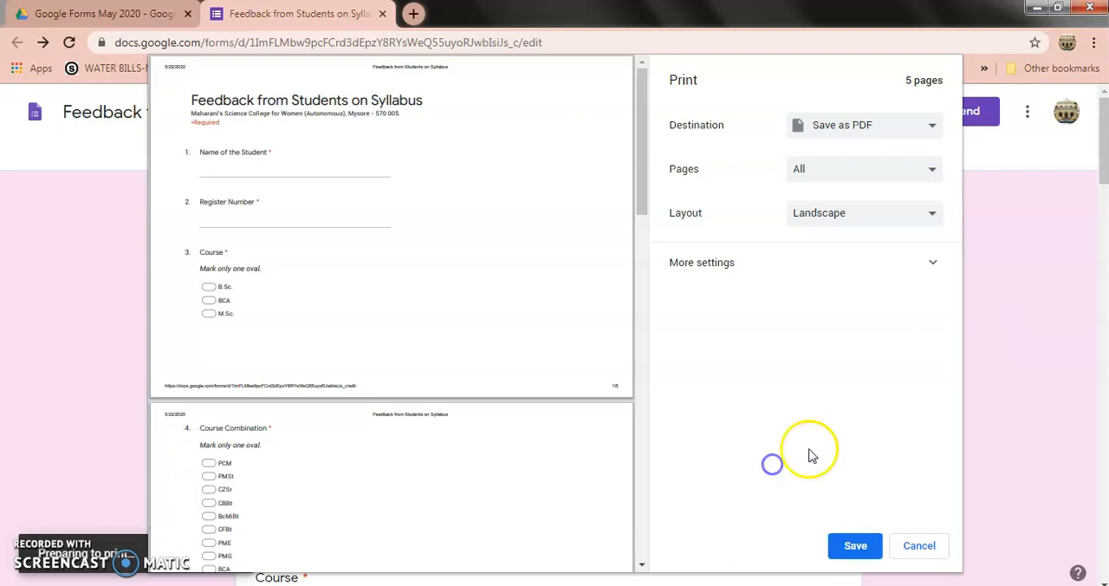
pyautogui.click(933, 539)
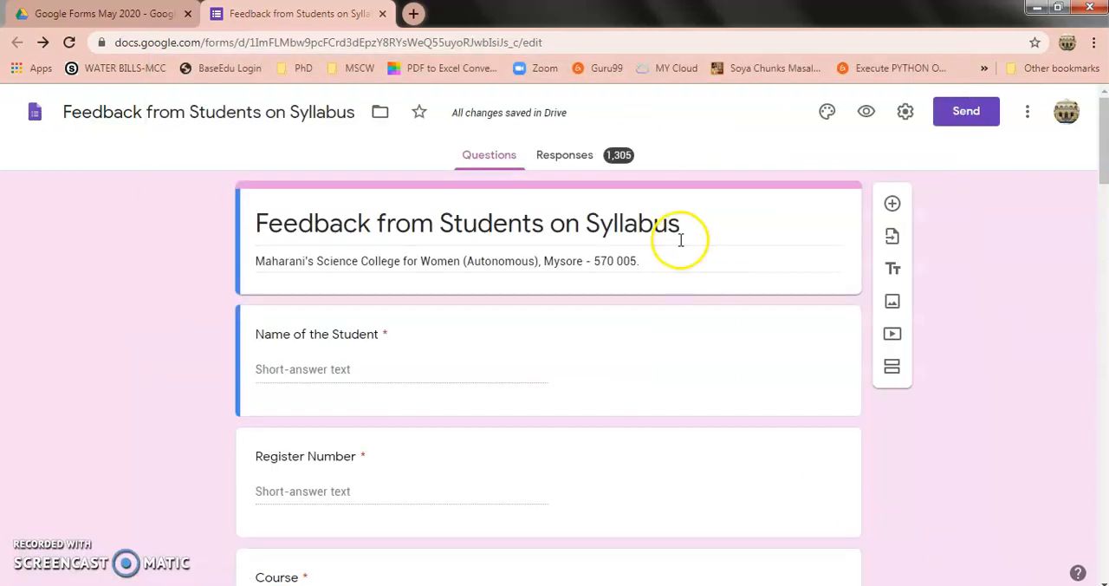
# Display the form's responses and use Print to open their summary on a separate analytics page
pyautogui.click(572, 162)
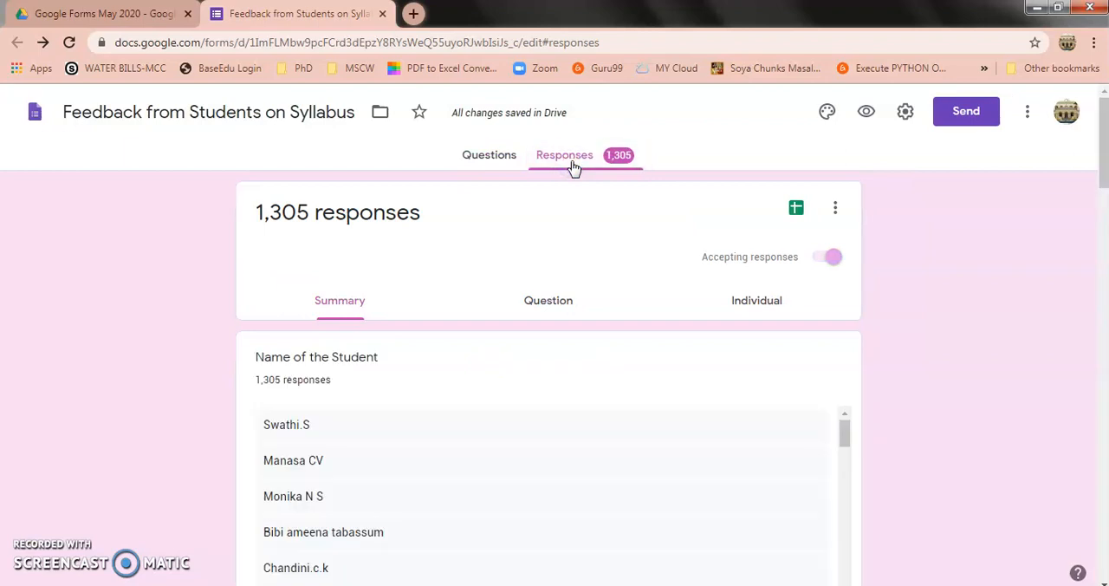
pyautogui.click(1026, 111)
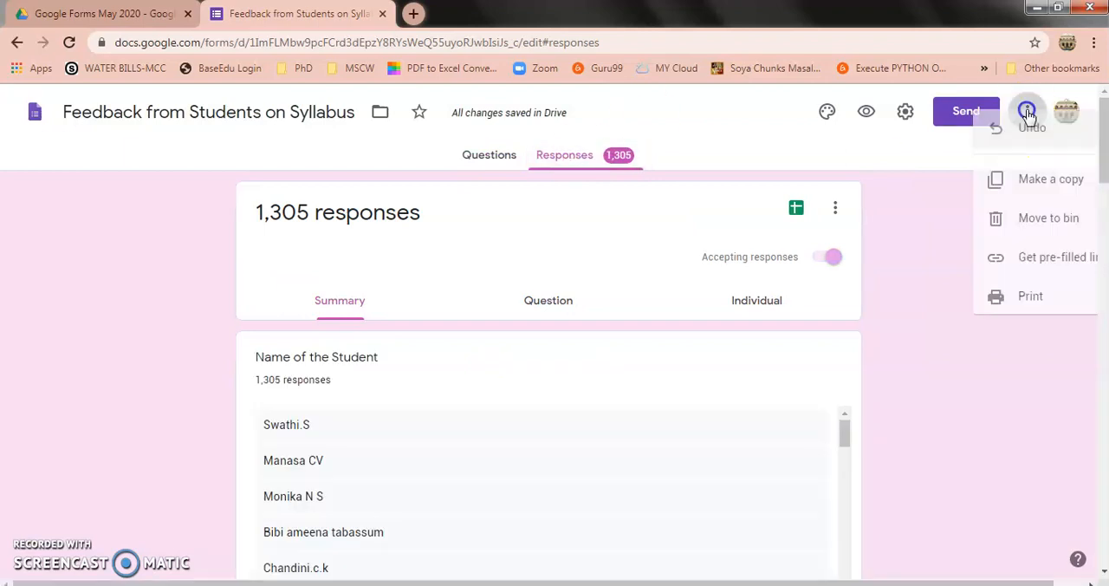
pyautogui.click(1021, 326)
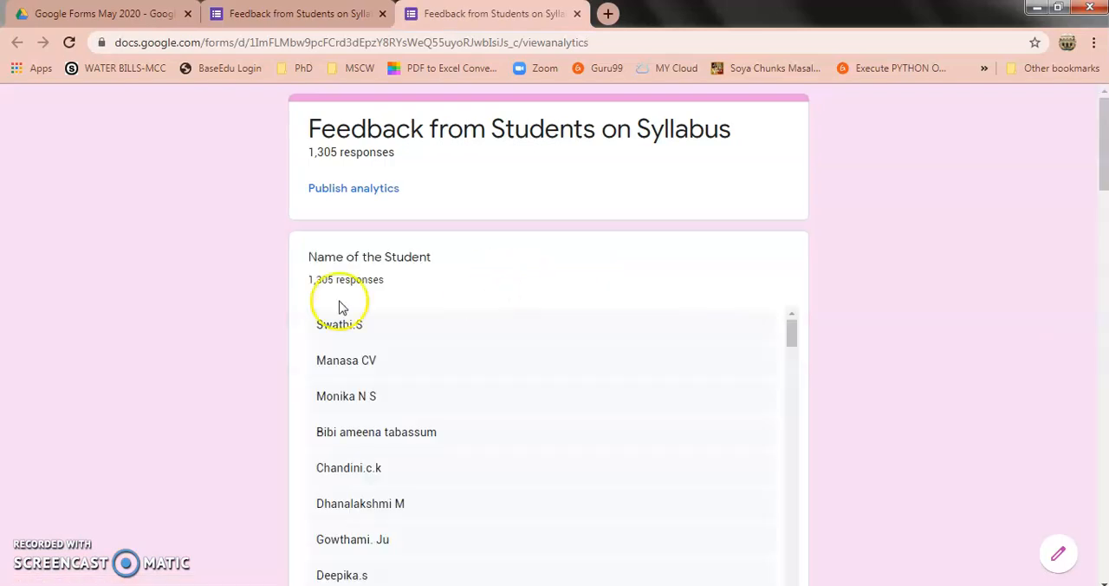
# Publish the analytics of the "Feedback from Students on Syllabus" form and confirm the publication
pyautogui.moveTo(1103, 180)
pyautogui.mouseDown()
pyautogui.moveTo(1105, 381)
pyautogui.moveTo(1103, 178)
pyautogui.mouseUp()
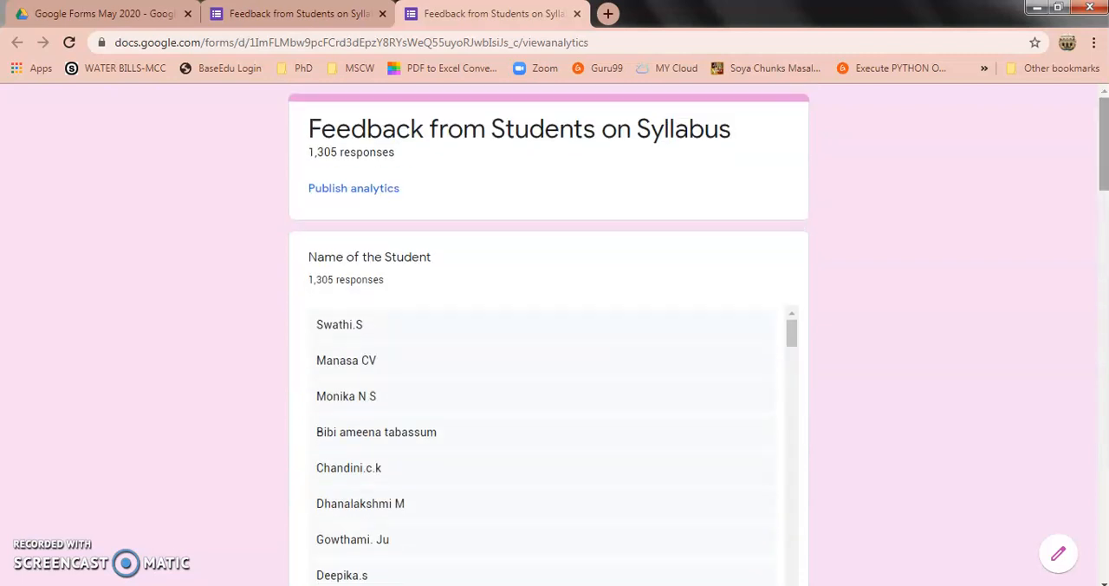
pyautogui.click(327, 201)
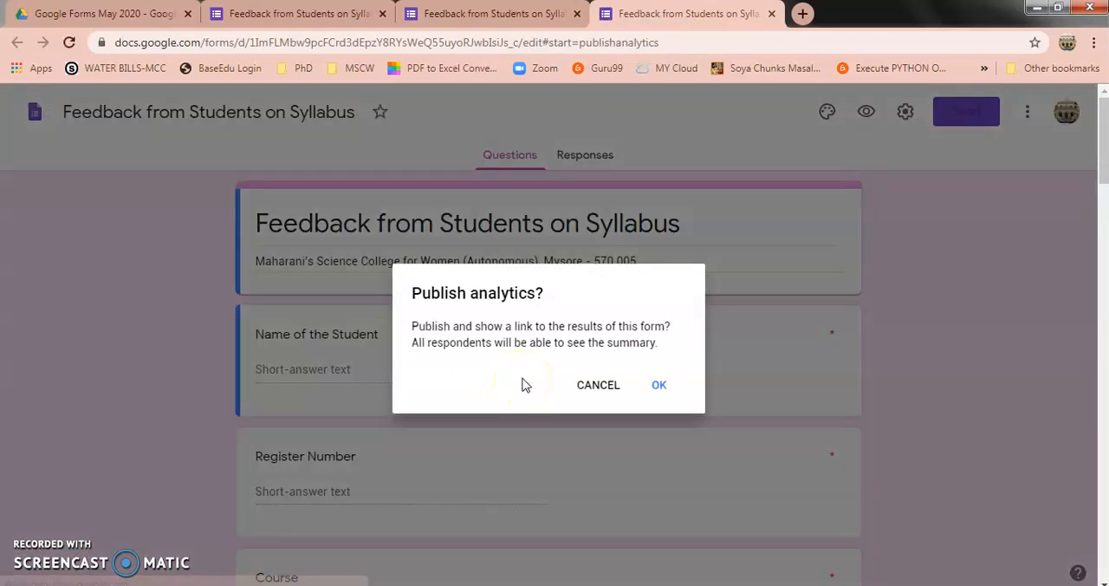
pyautogui.click(659, 386)
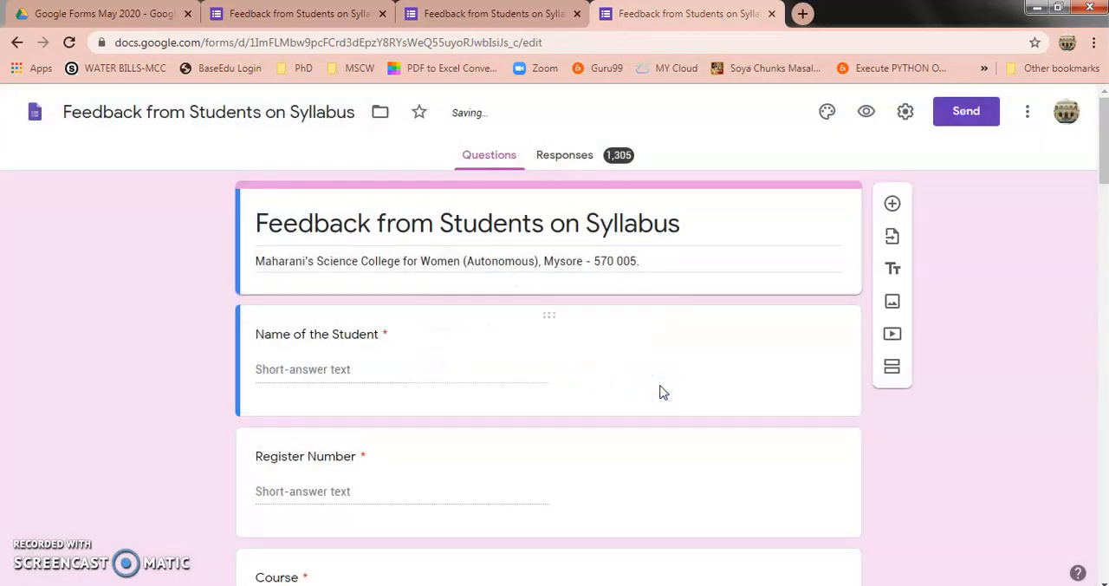
# Open the published response summary page by printing the form's responses
pyautogui.click(579, 163)
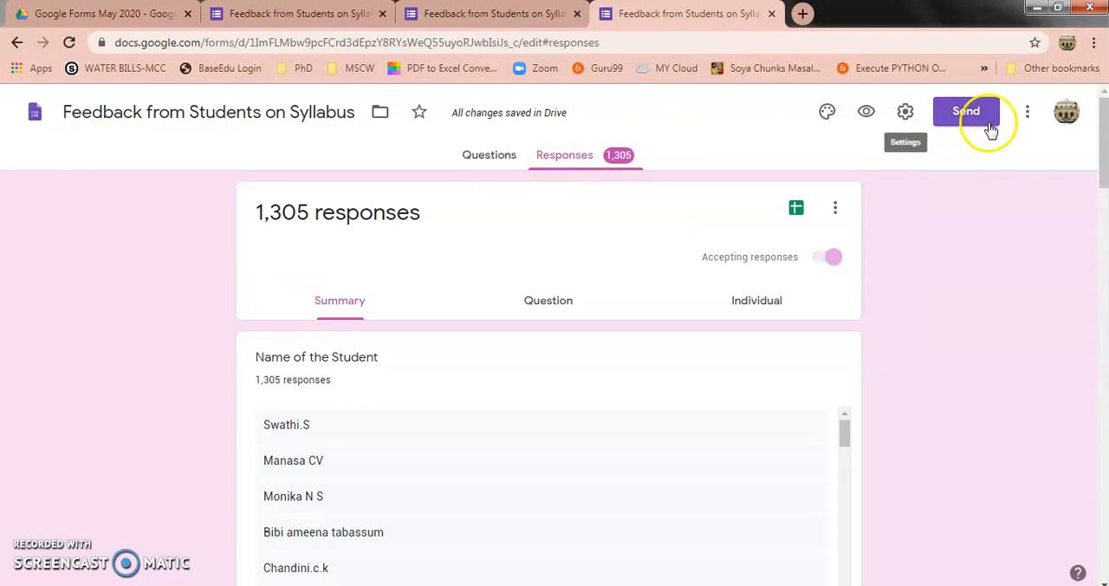
pyautogui.click(1030, 113)
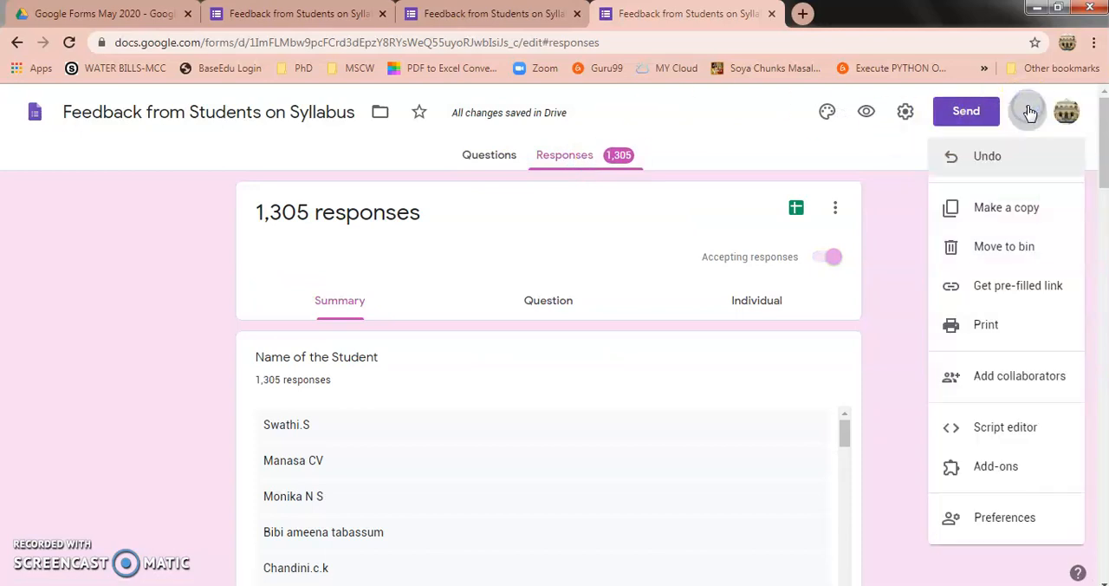
pyautogui.click(995, 319)
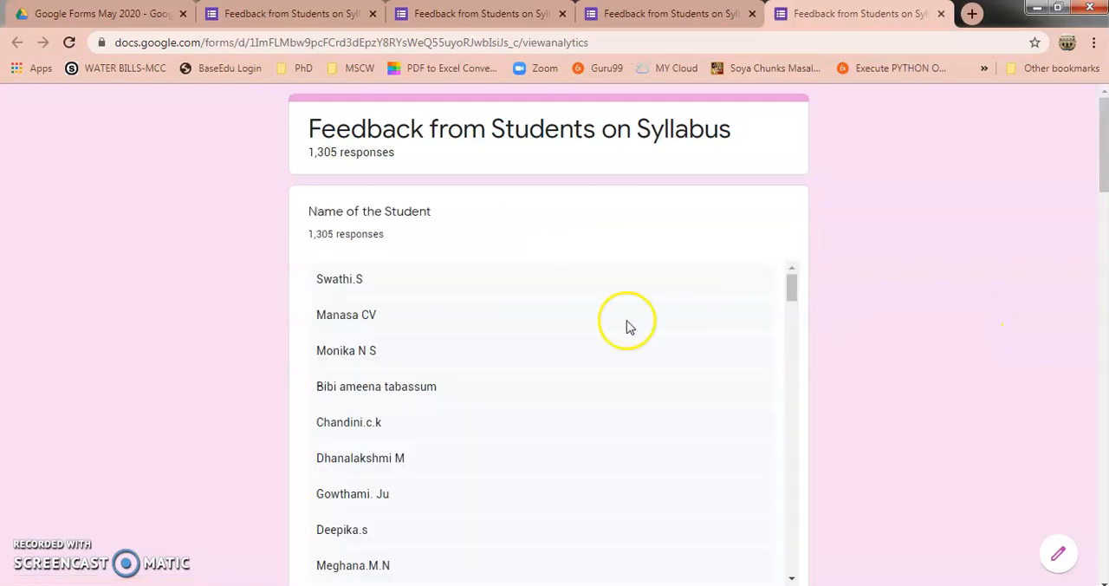
pyautogui.moveTo(1103, 121)
pyautogui.mouseDown()
pyautogui.moveTo(1103, 440)
pyautogui.moveTo(1103, 118)
pyautogui.mouseUp()
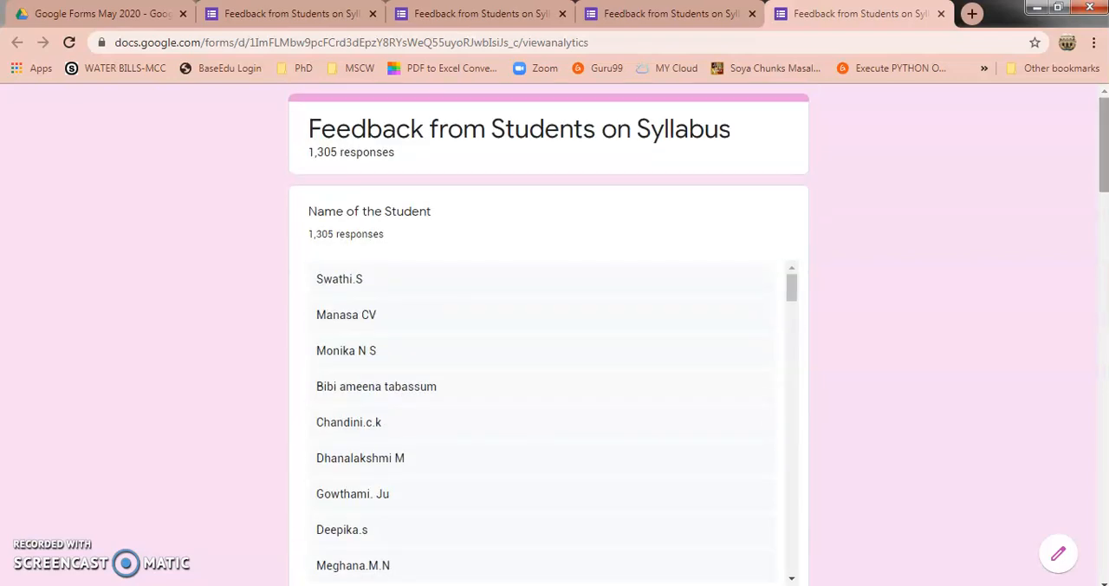
# Copy the address of the analytics page and paste it below item 1 in the Word document Document3
pyautogui.click(378, 44)
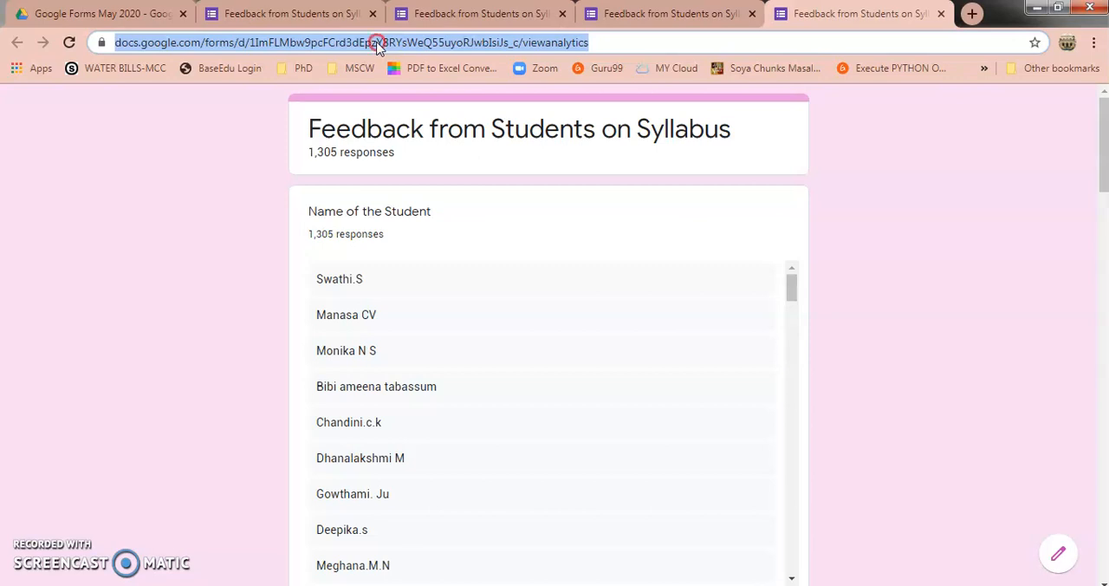
pyautogui.rightClick(378, 43)
pyautogui.click(386, 102)
pyautogui.moveTo(387, 584)
pyautogui.click(434, 558)
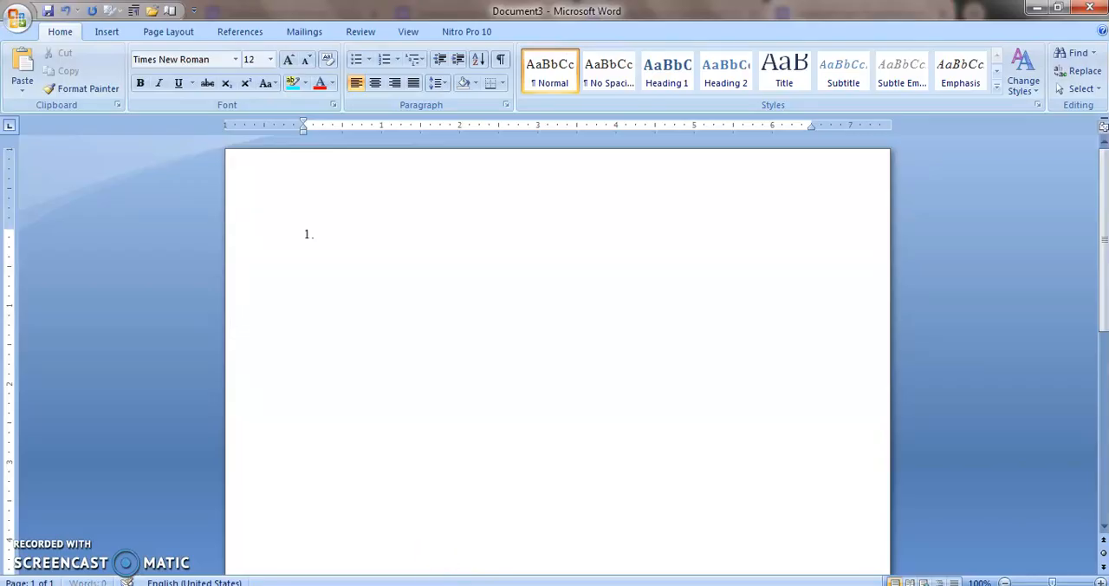
pyautogui.hotkey('ctrl', 'v')
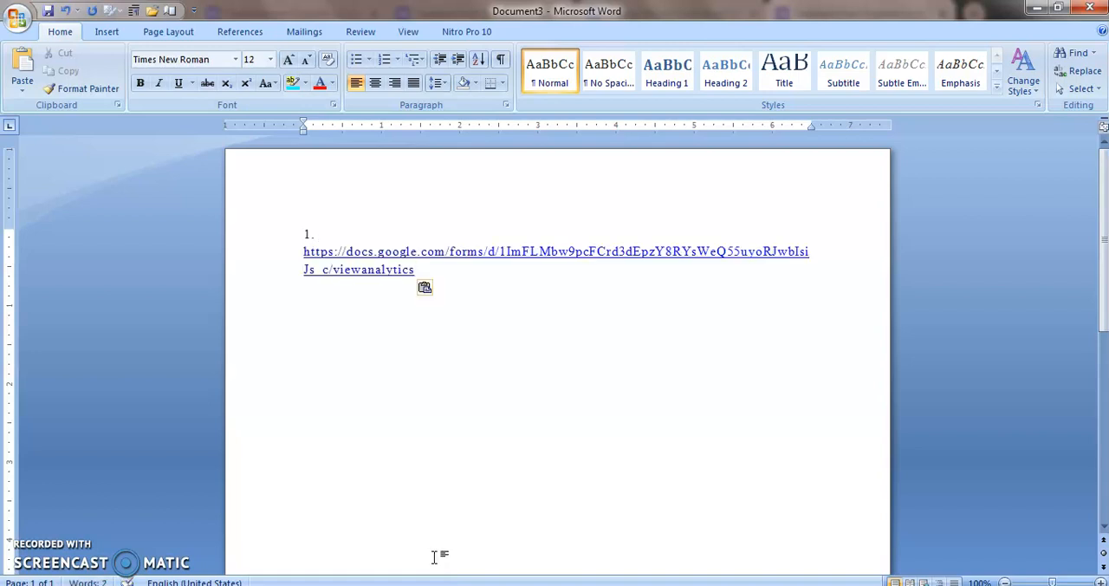
# Copy the title "Feedback from Students on Syllabus" from the analytics page beside number 1 in Document3, and start a new line after the link
pyautogui.hotkey('alt', 'Tab')
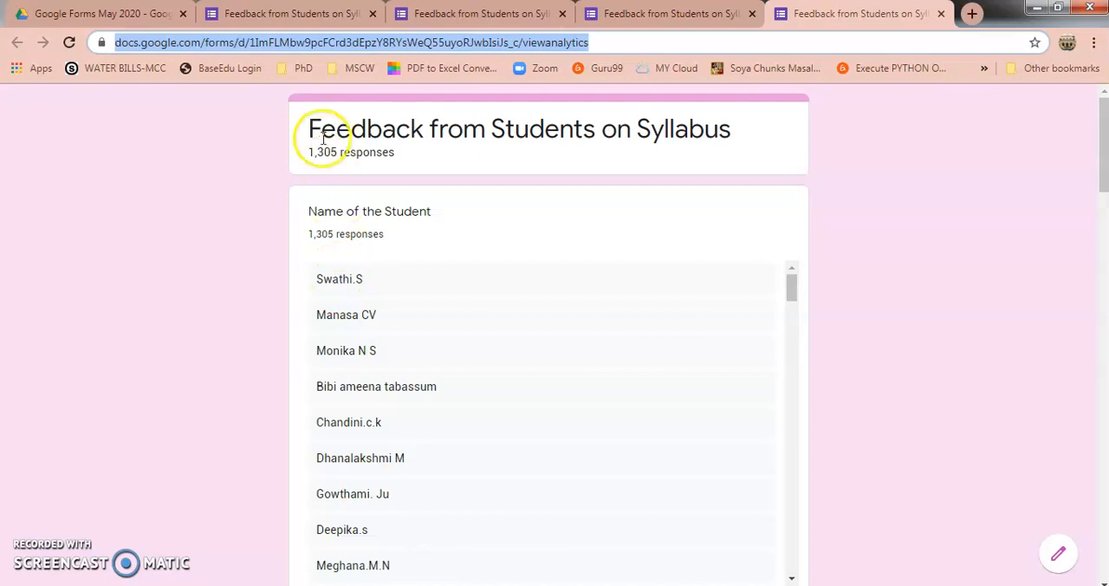
pyautogui.moveTo(309, 129); pyautogui.dragTo(745, 140)
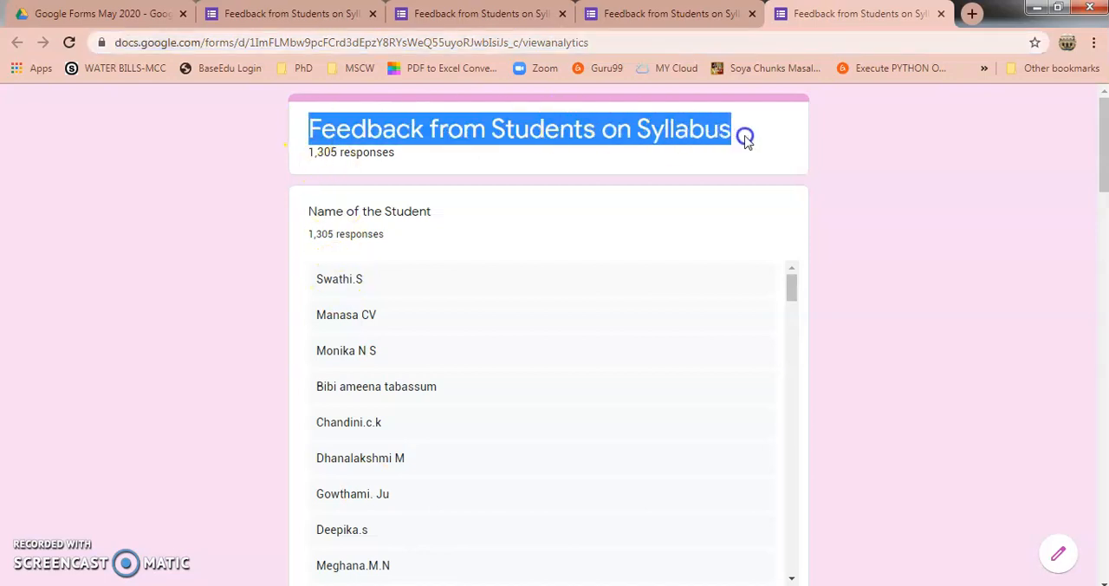
pyautogui.hotkey('alt', 'Tab')
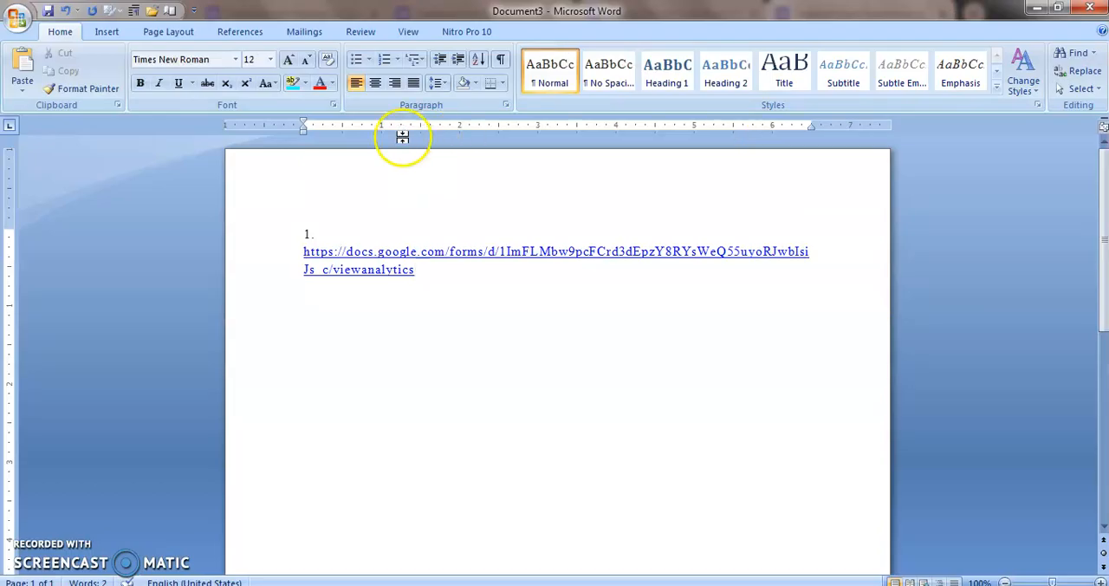
pyautogui.click(439, 232)
pyautogui.hotkey('ctrl', 'v')
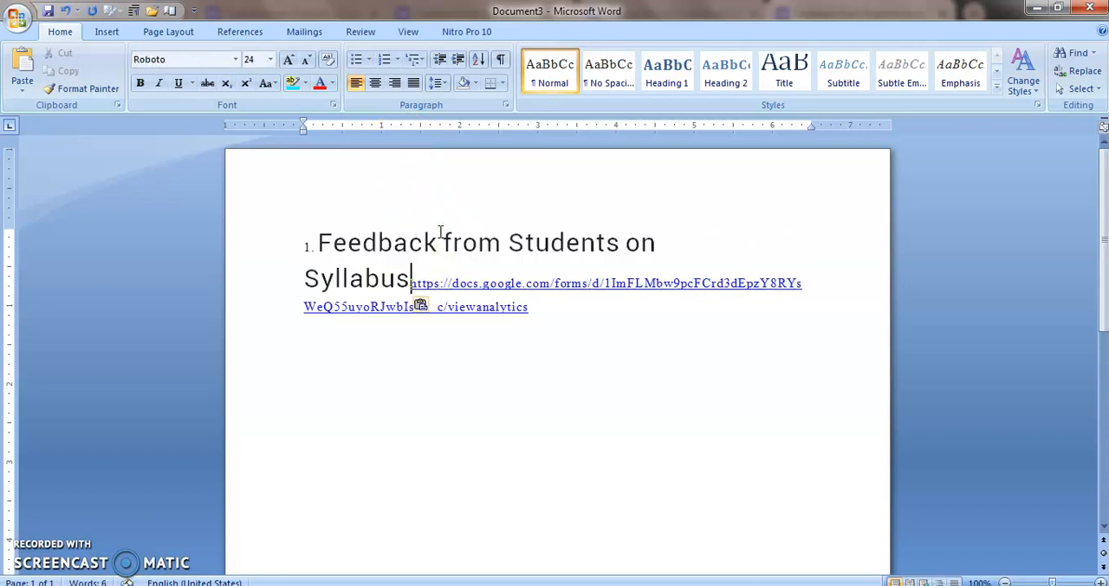
pyautogui.click(550, 309)
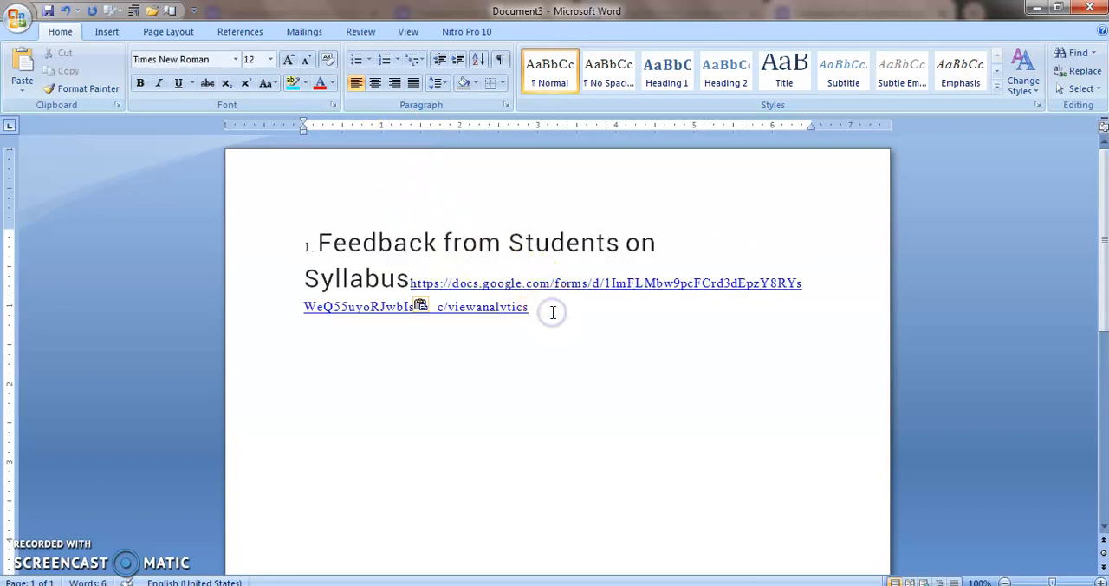
pyautogui.click(358, 437)
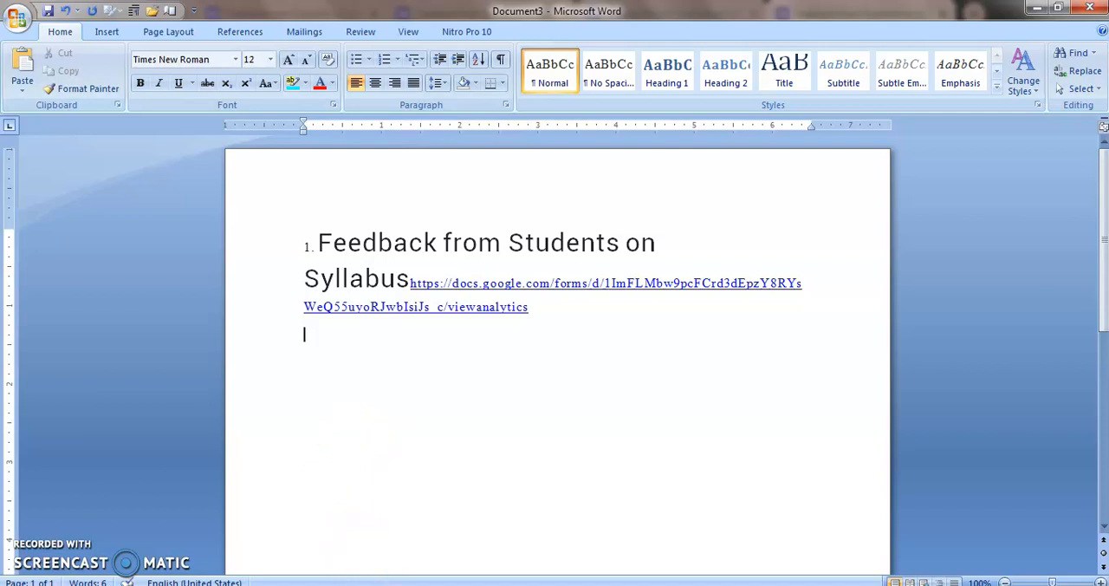
# Switch to the Word document "ALL FEEDBACK RESPONSE LINKS" and look through the list of form titles and analytics links
pyautogui.click(387, 585)
pyautogui.click(304, 526)
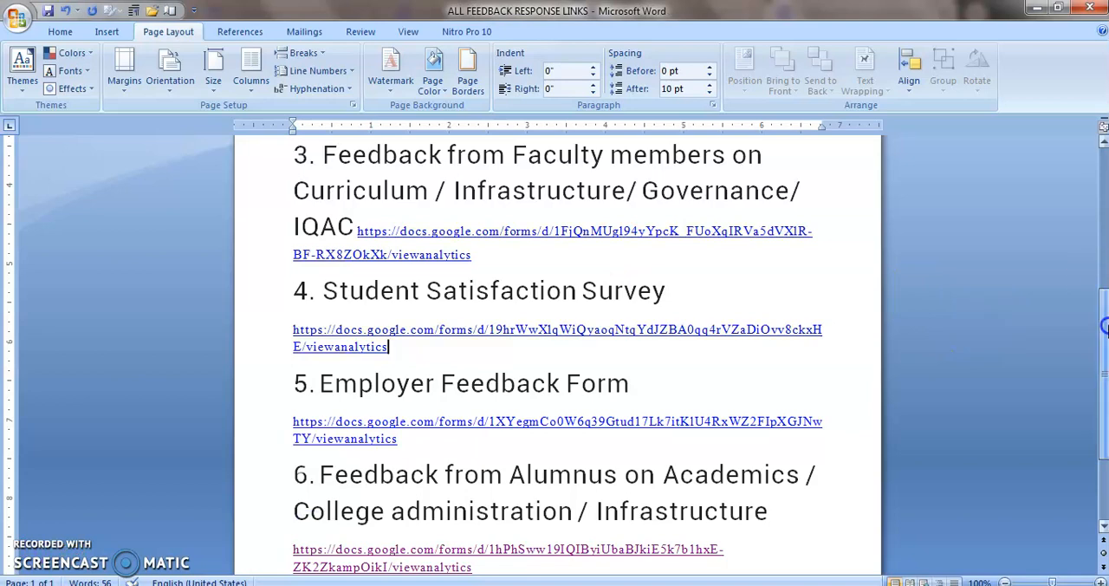
pyautogui.scroll(5, 1103, 329)
pyautogui.moveTo(1105, 226); pyautogui.dragTo(1105, 194)
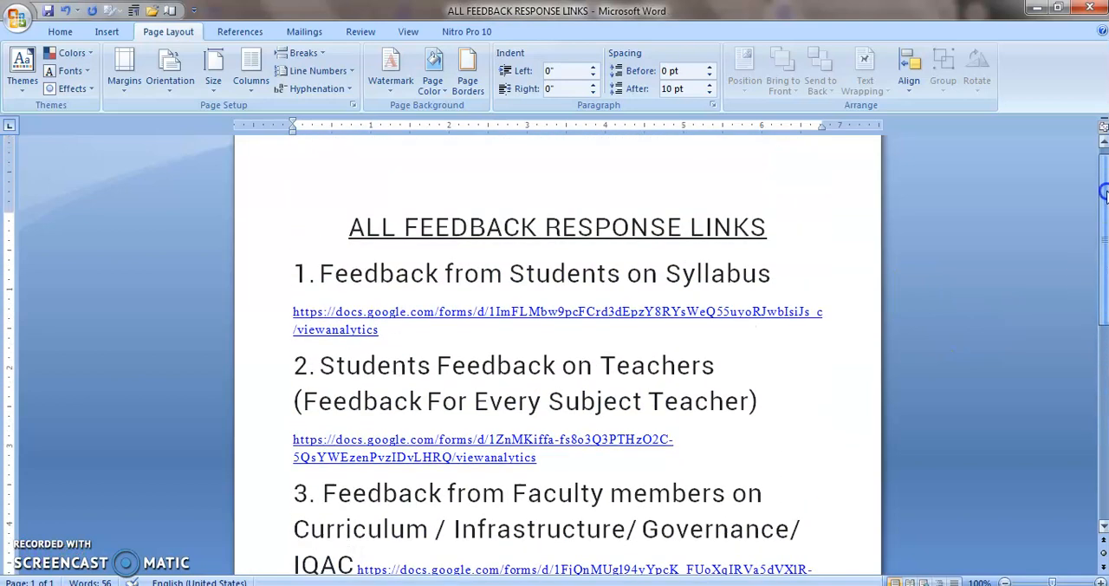
pyautogui.scroll(-5, 1105, 194)
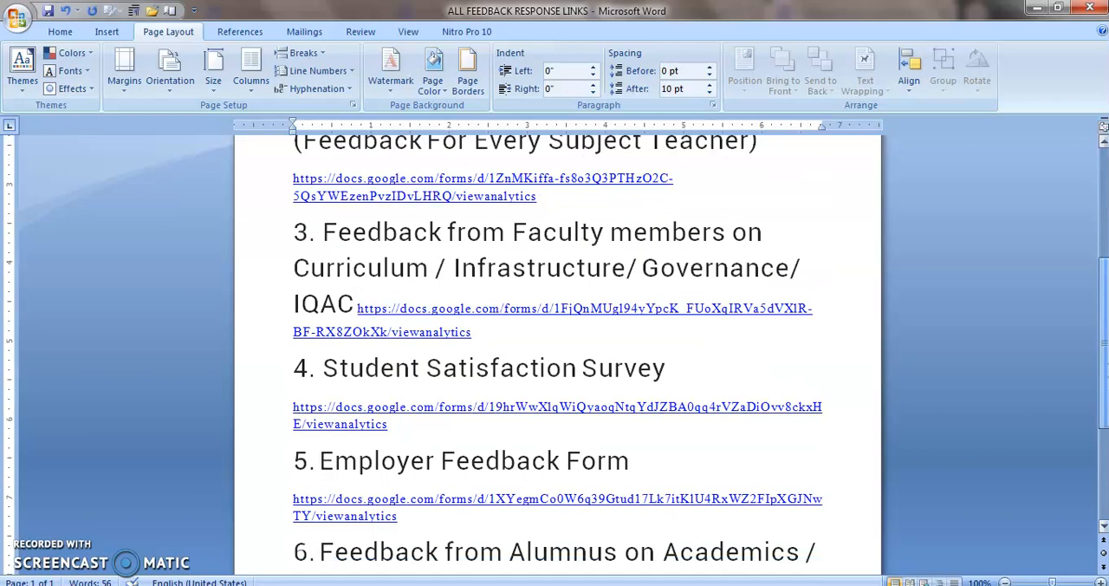
# Look through the remaining form titles and links down to item 6, and return to the document's heading
pyautogui.scroll(-4, 1104, 305)
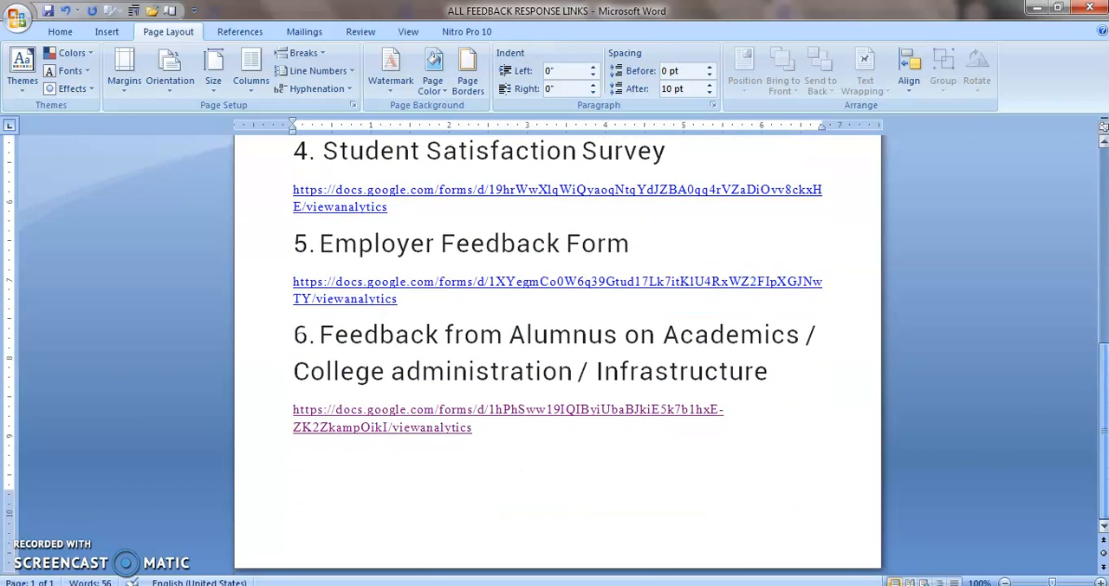
pyautogui.scroll(4, 1105, 305)
pyautogui.moveTo(1104, 305); pyautogui.dragTo(1104, 184)
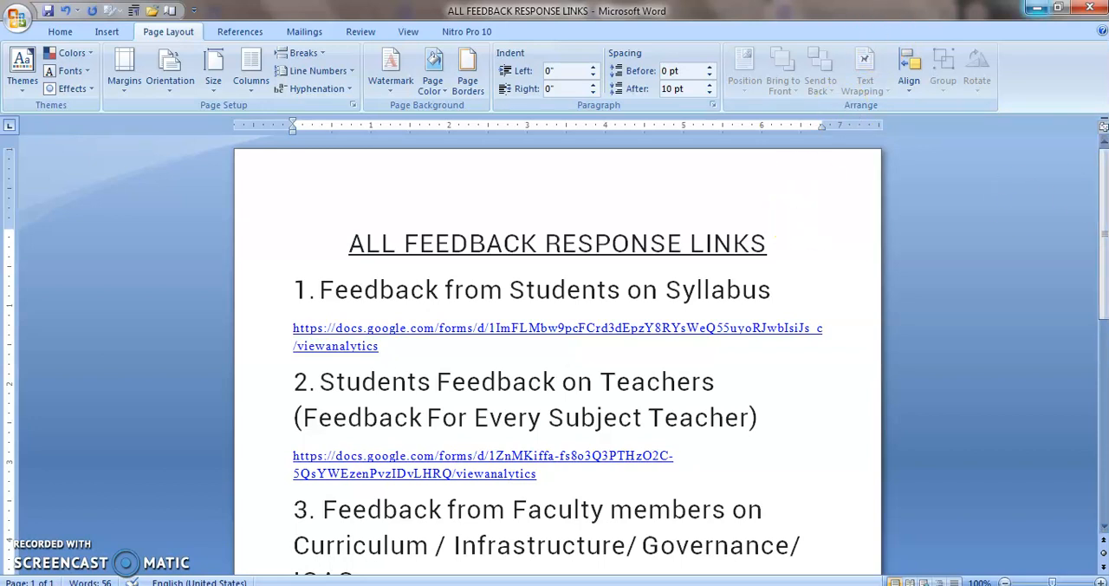
# Put away the Word documents and analytics page, switch to the WCMS admin portal, and open the college website from it
pyautogui.click(1037, 8)
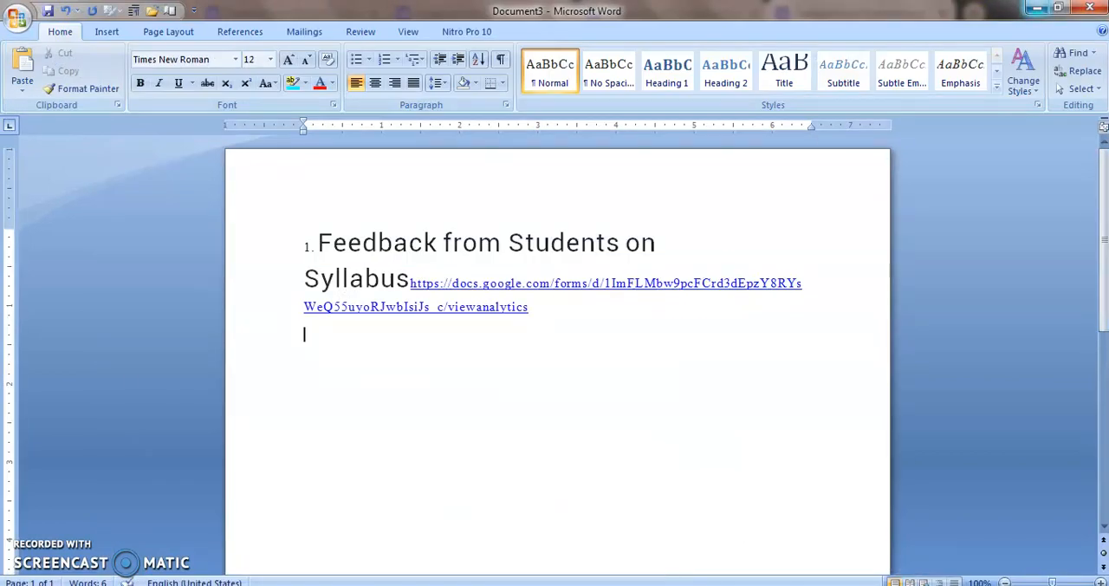
pyautogui.click(1037, 9)
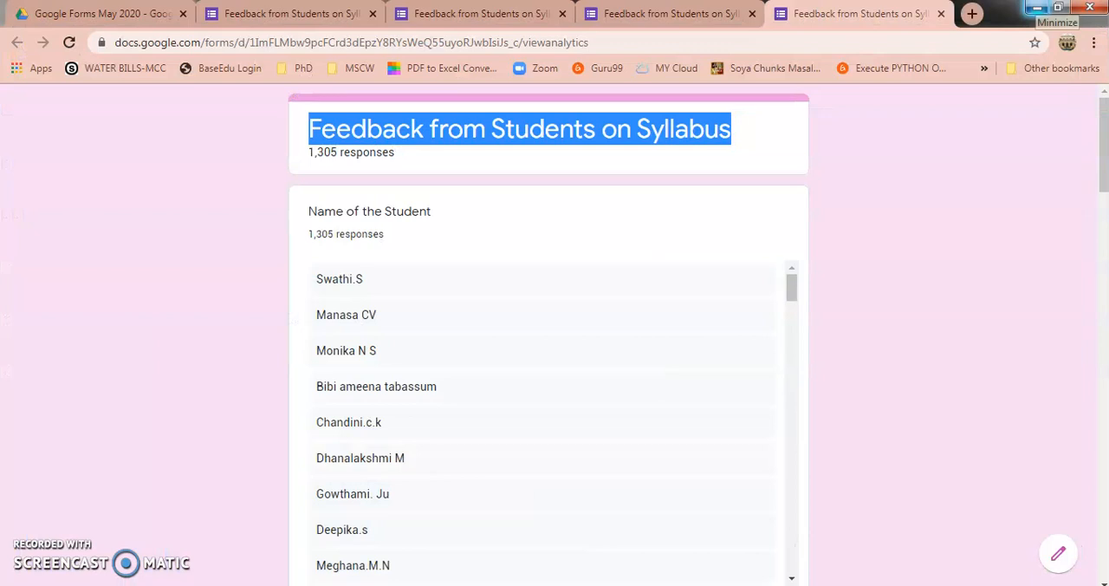
pyautogui.click(1037, 9)
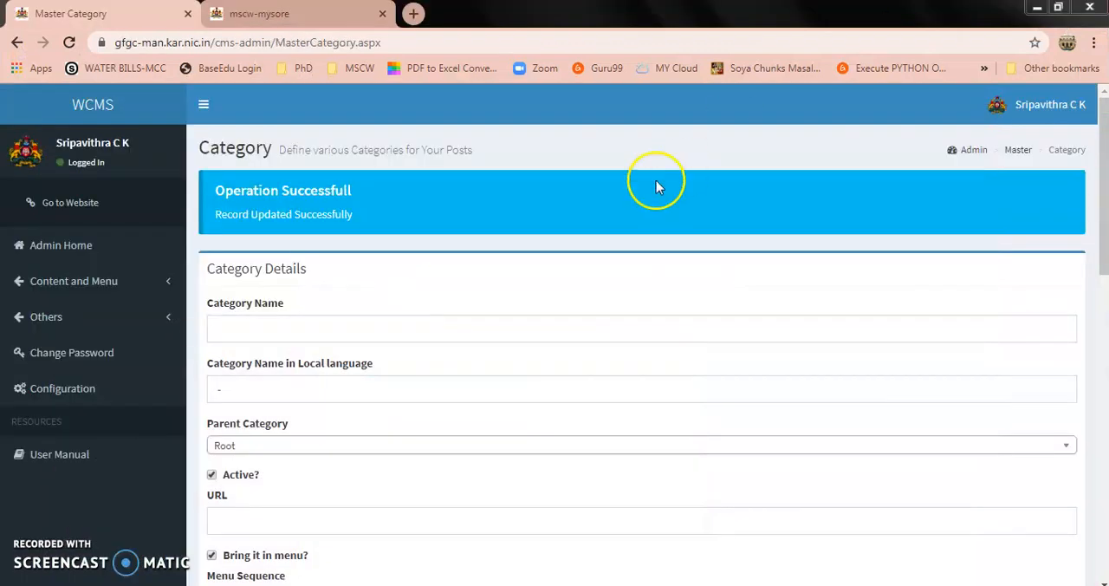
pyautogui.click(84, 202)
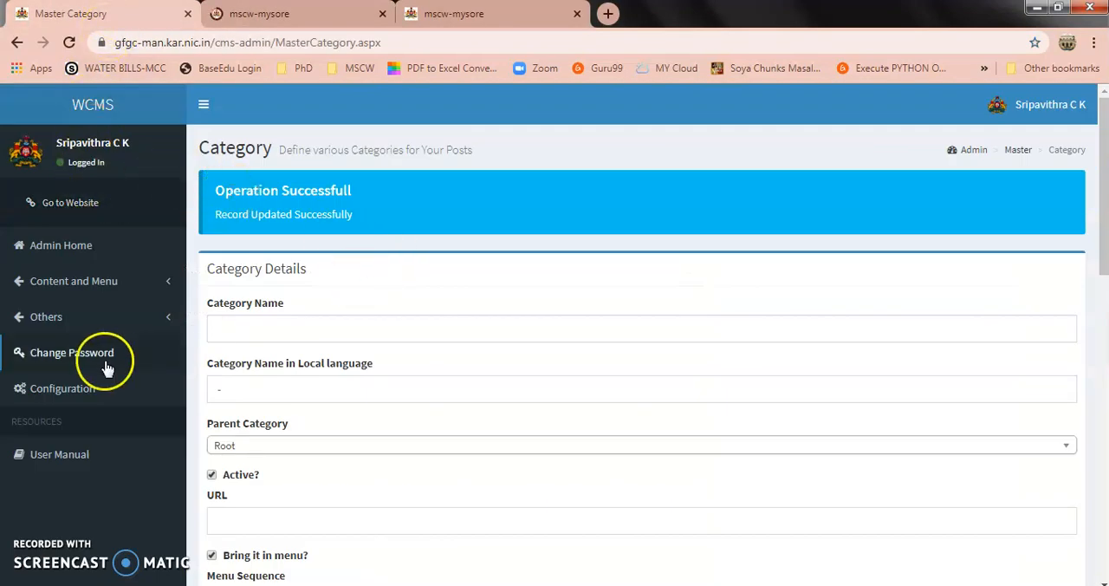
# Go to the WCMS admin home and open the Menu Management page for defining categories
pyautogui.click(64, 253)
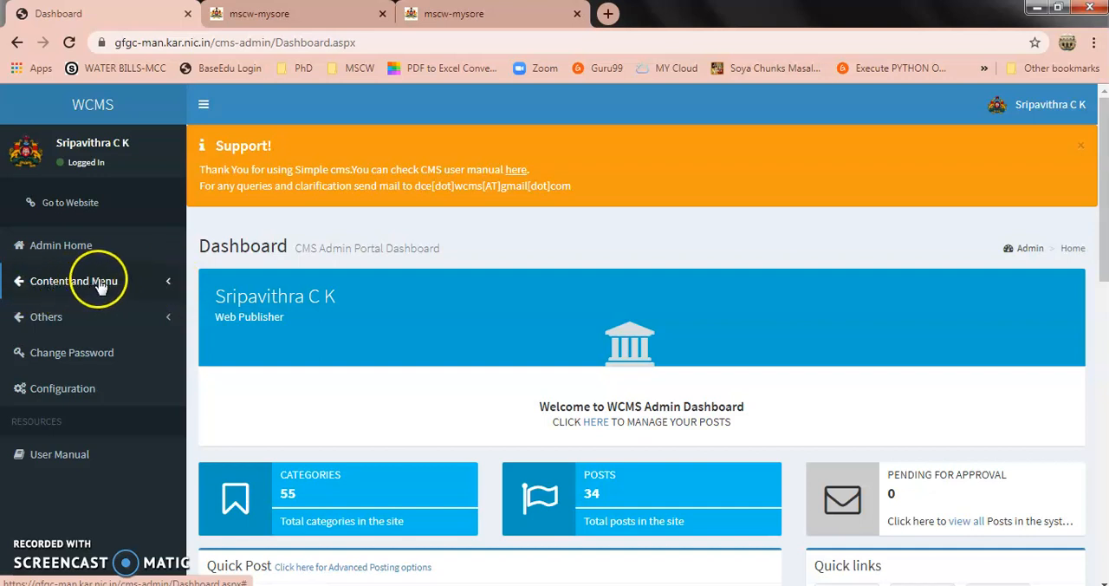
pyautogui.click(170, 289)
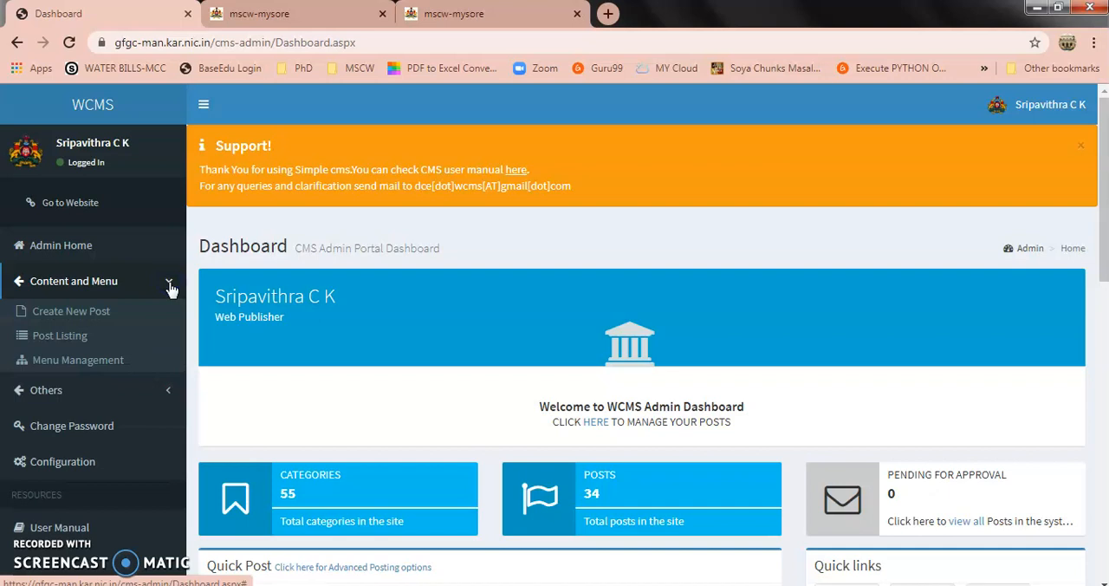
pyautogui.click(126, 361)
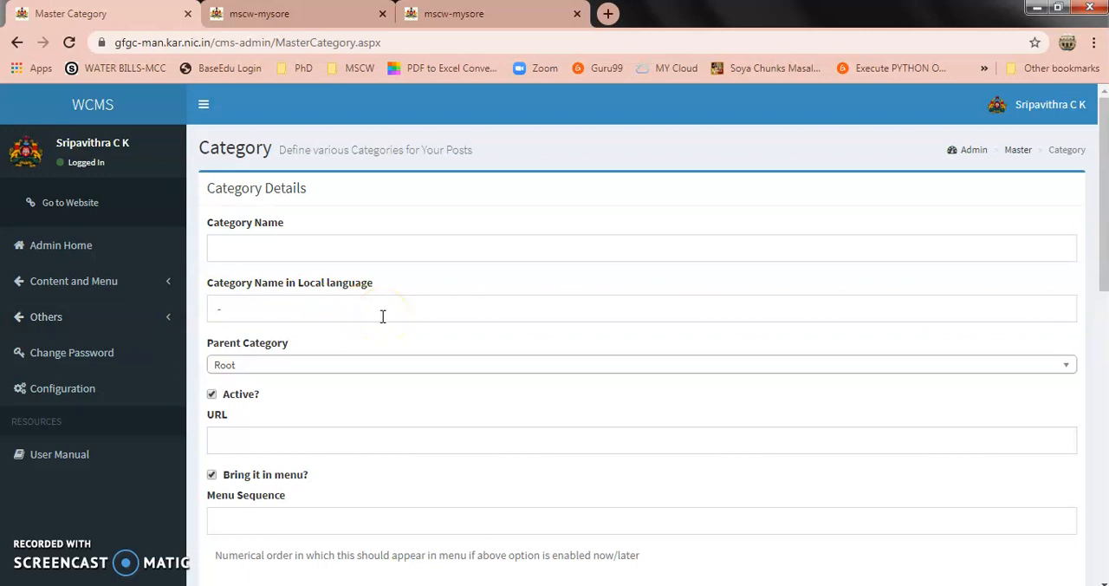
# Create the category "Feedback Links" under Root, with menu sequence 12, and save it
pyautogui.click(260, 251)
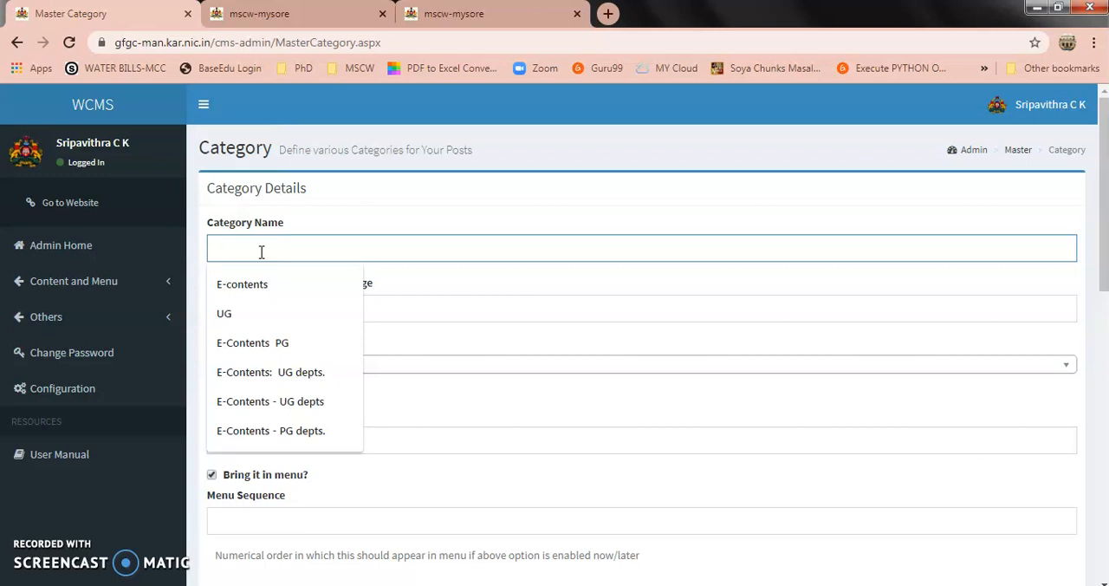
pyautogui.write('Fee')
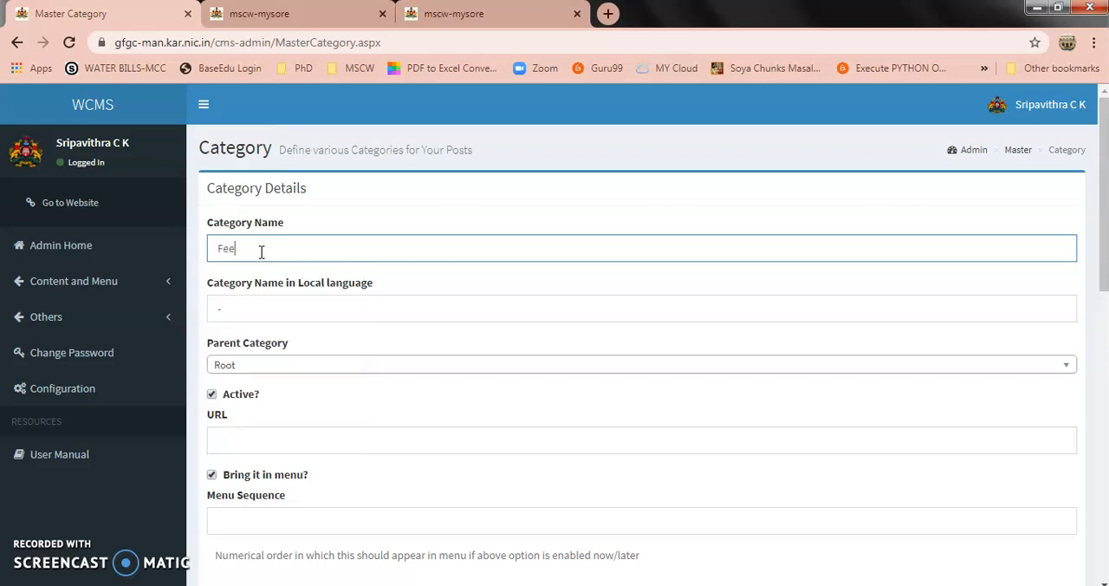
pyautogui.write('dback Links')
pyautogui.click(313, 519)
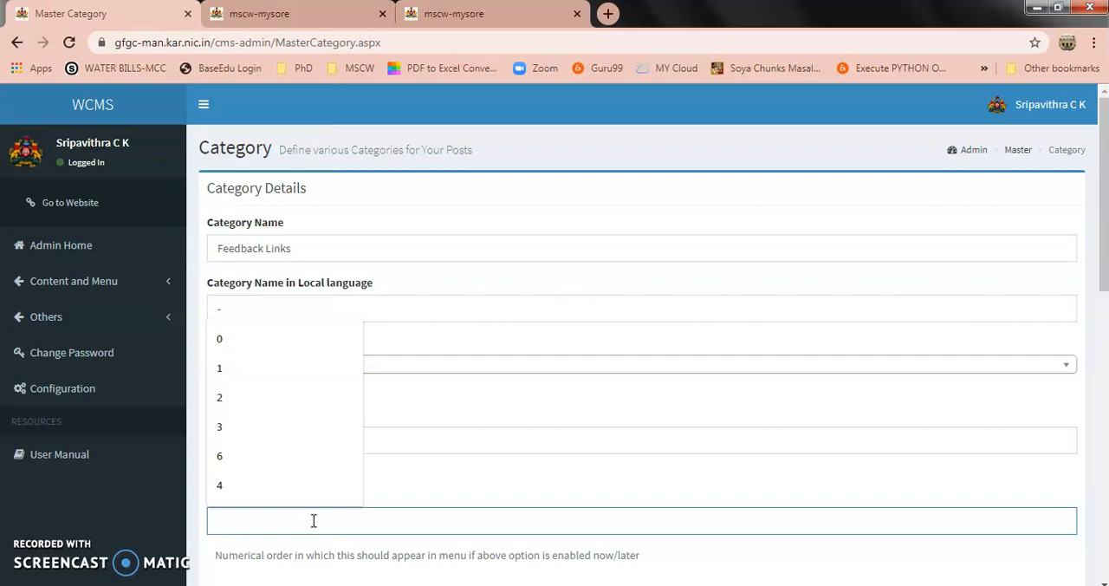
pyautogui.write('12')
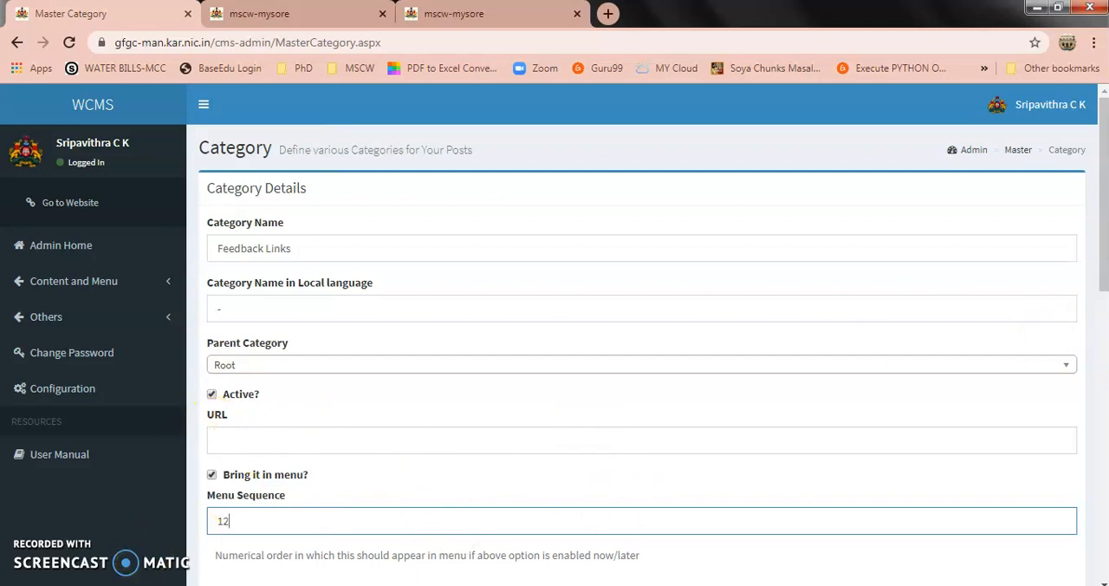
pyautogui.moveTo(1103, 251); pyautogui.dragTo(1103, 337)
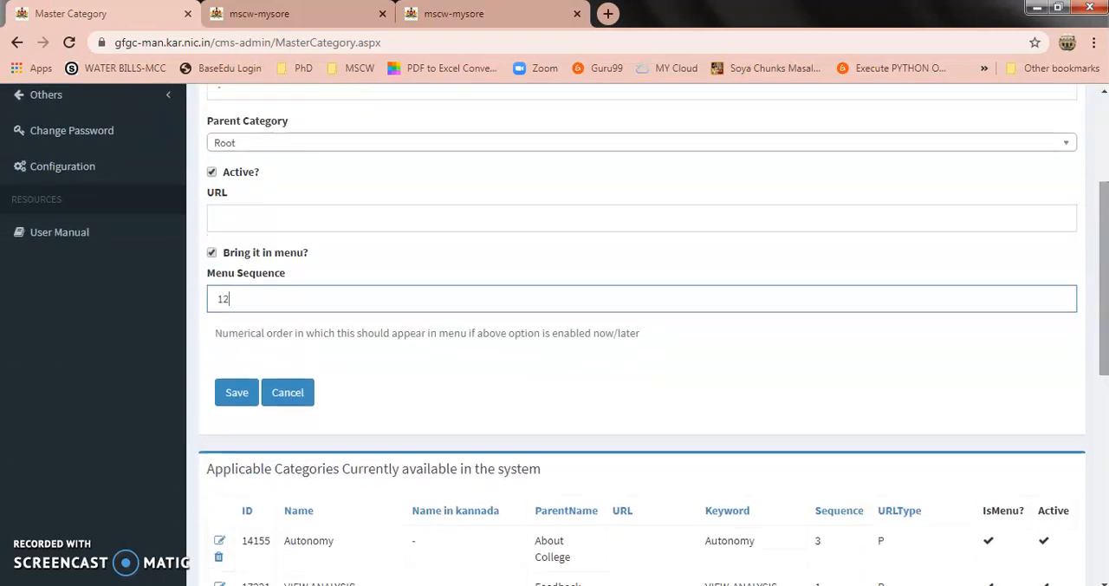
pyautogui.click(234, 392)
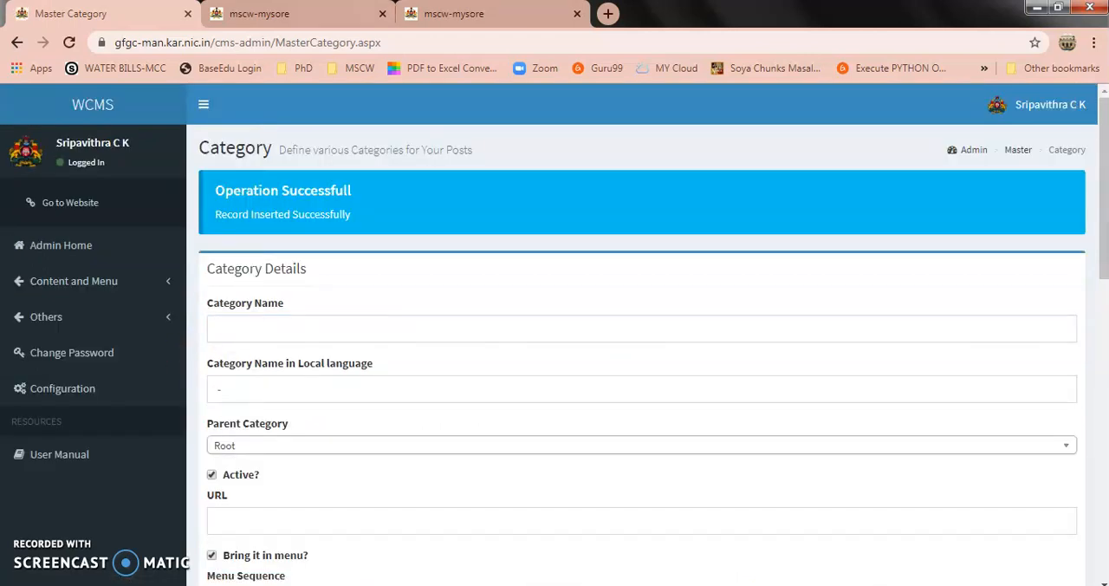
# Close the old college website tabs, reopen the site from the admin portal, and check its main menu for Feedback Links
pyautogui.click(577, 13)
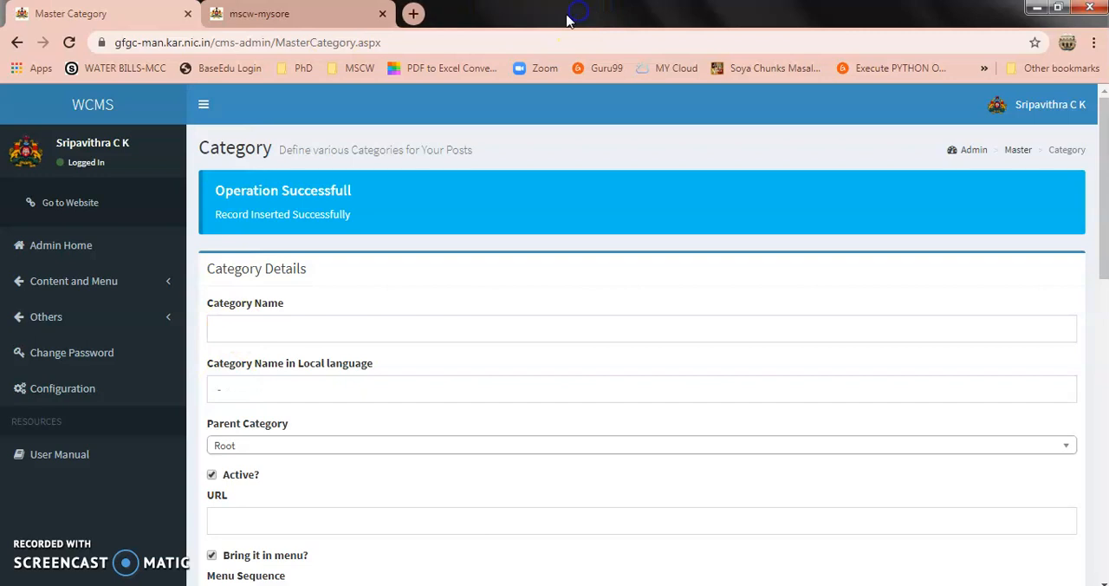
pyautogui.click(376, 10)
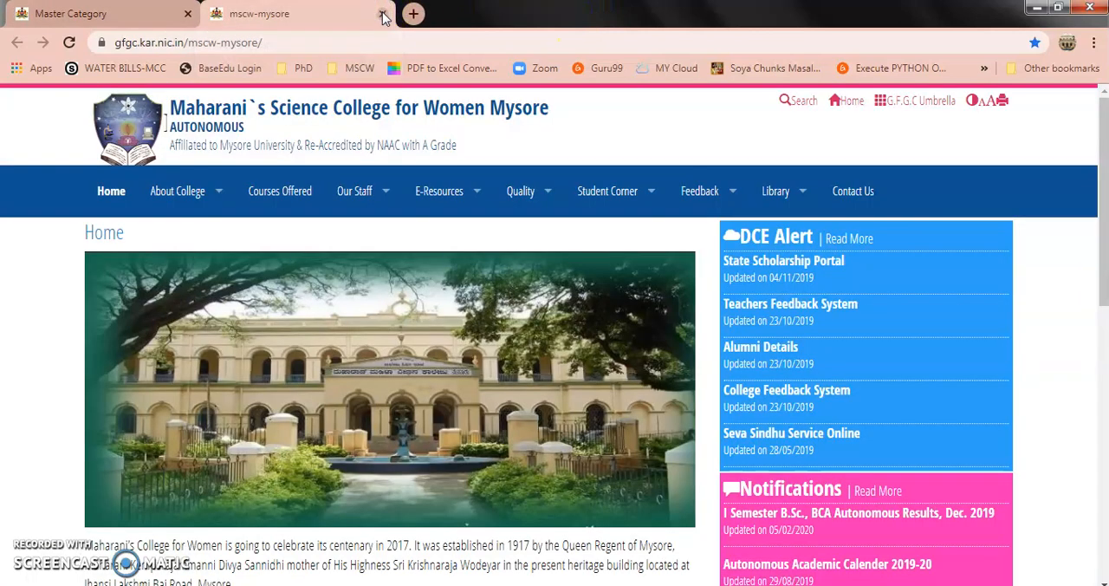
pyautogui.click(384, 13)
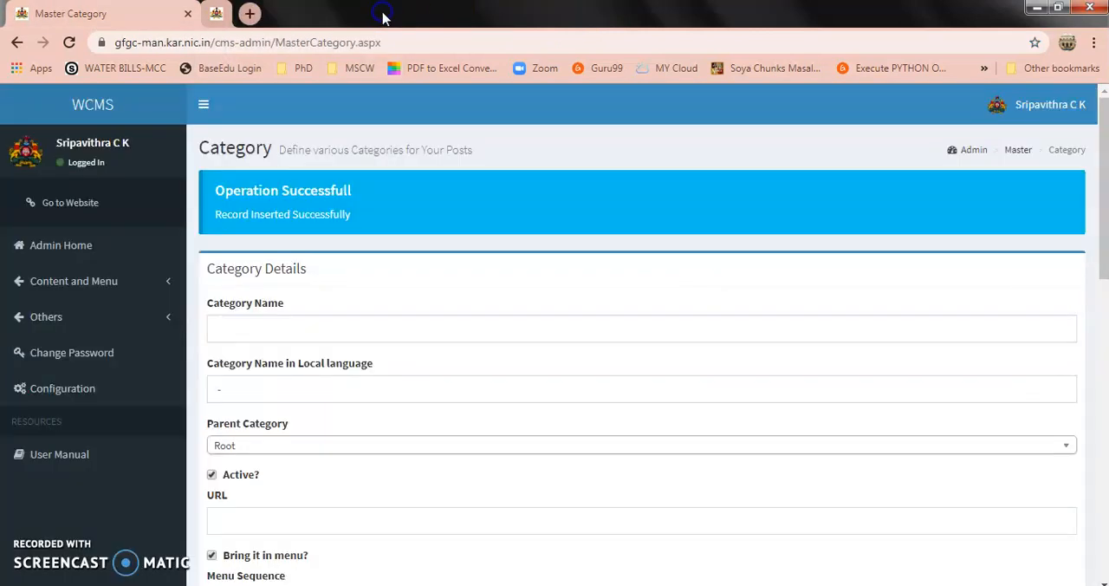
pyautogui.click(71, 205)
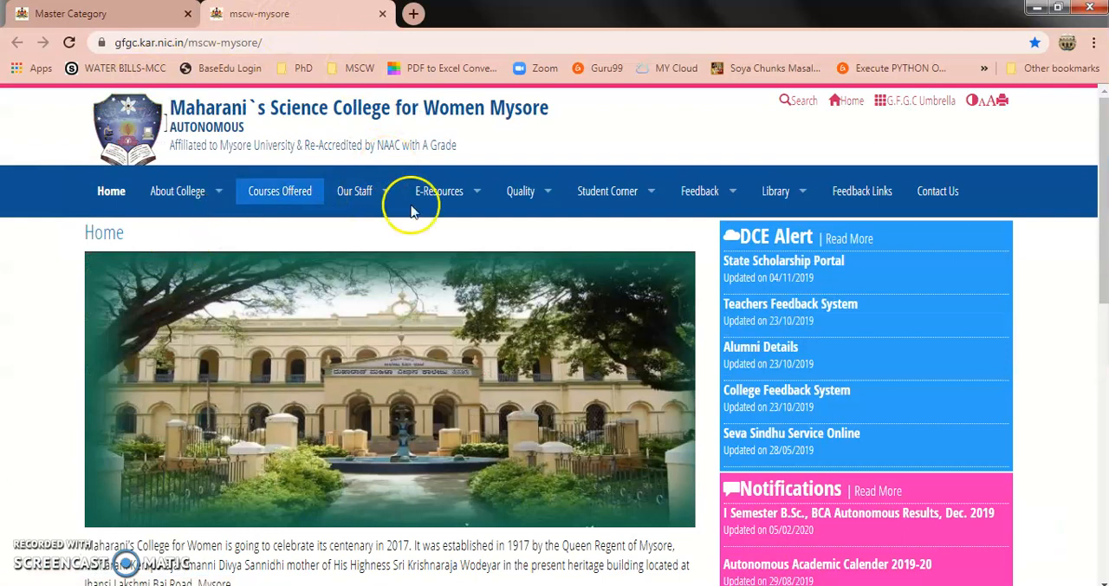
pyautogui.click(865, 194)
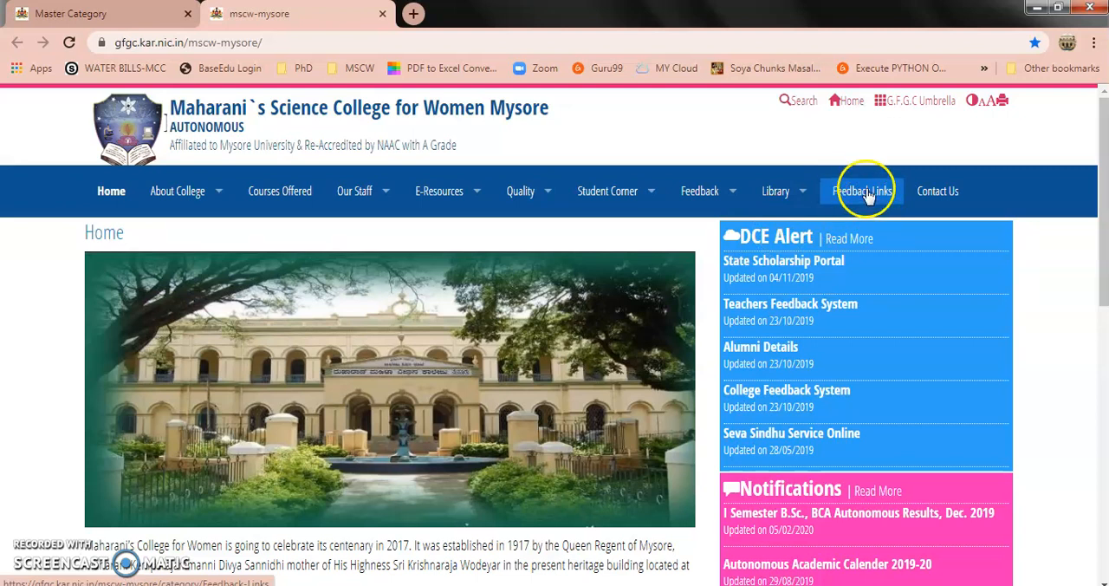
# Return to the WCMS admin portal and start a new post
pyautogui.click(56, 15)
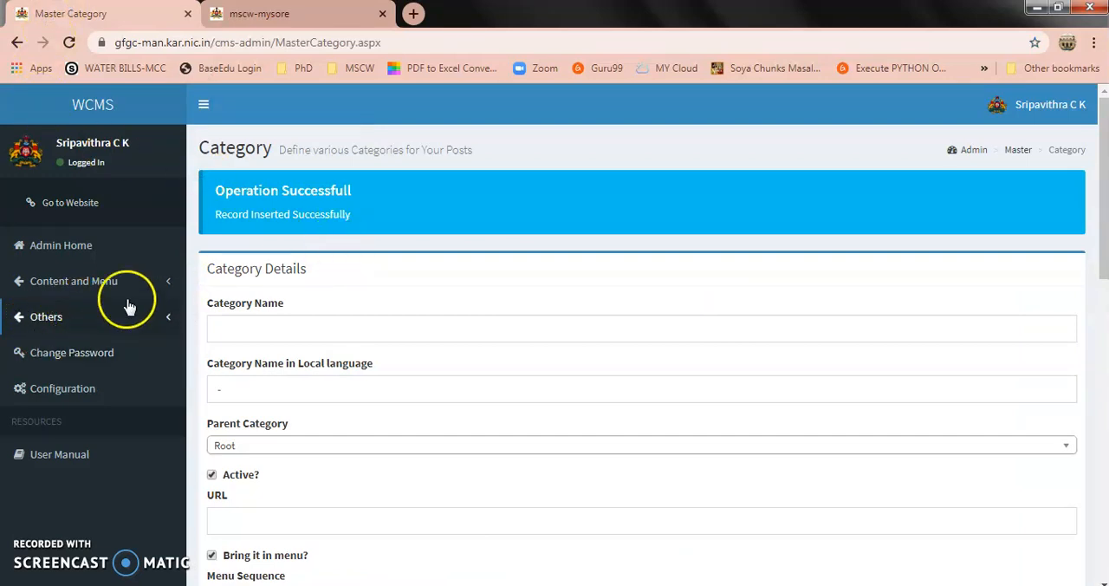
pyautogui.click(170, 281)
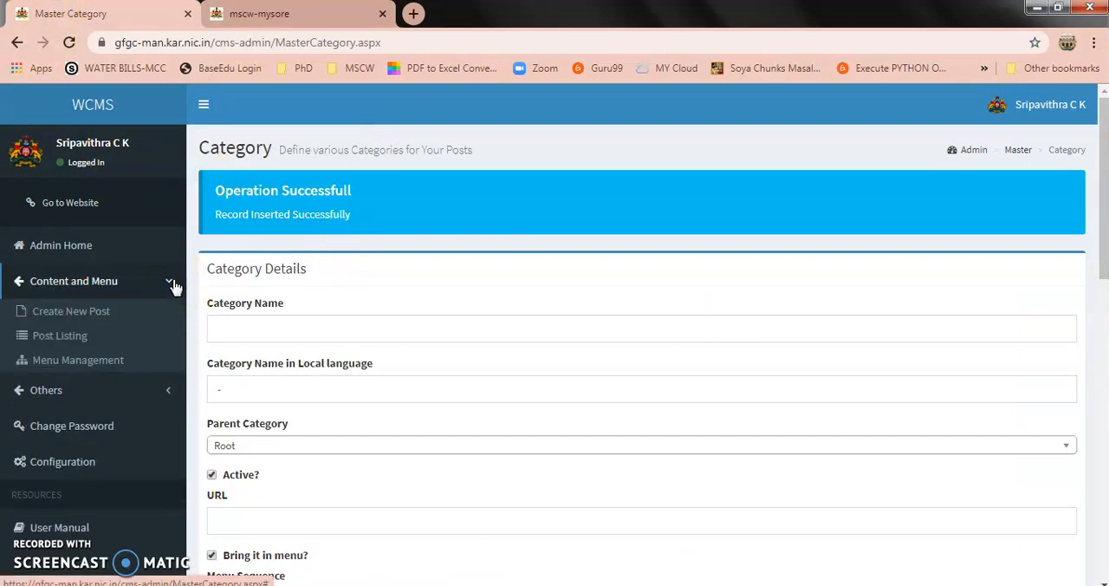
pyautogui.click(99, 317)
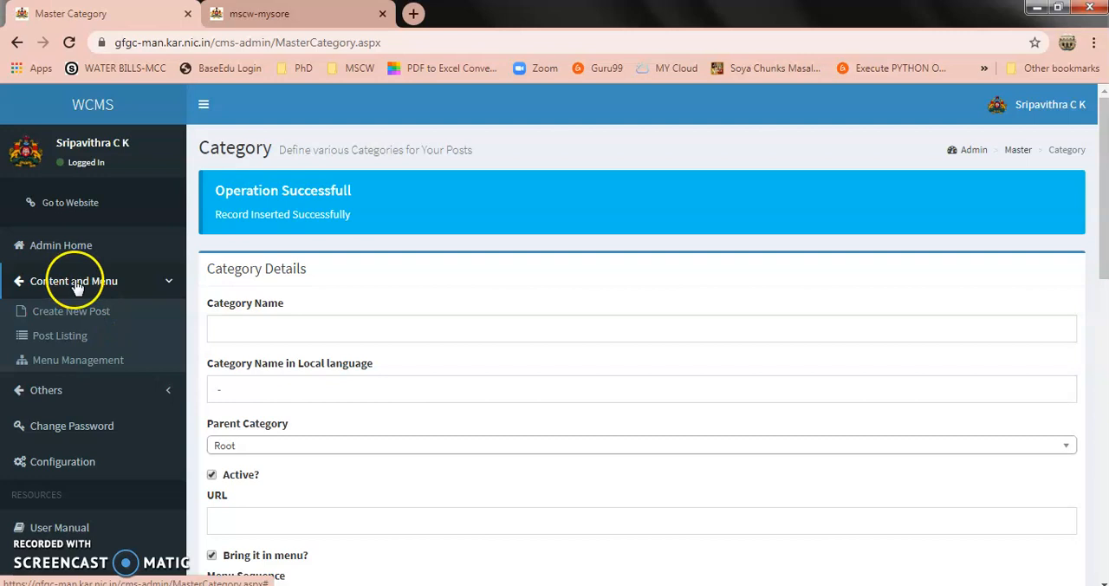
pyautogui.click(97, 312)
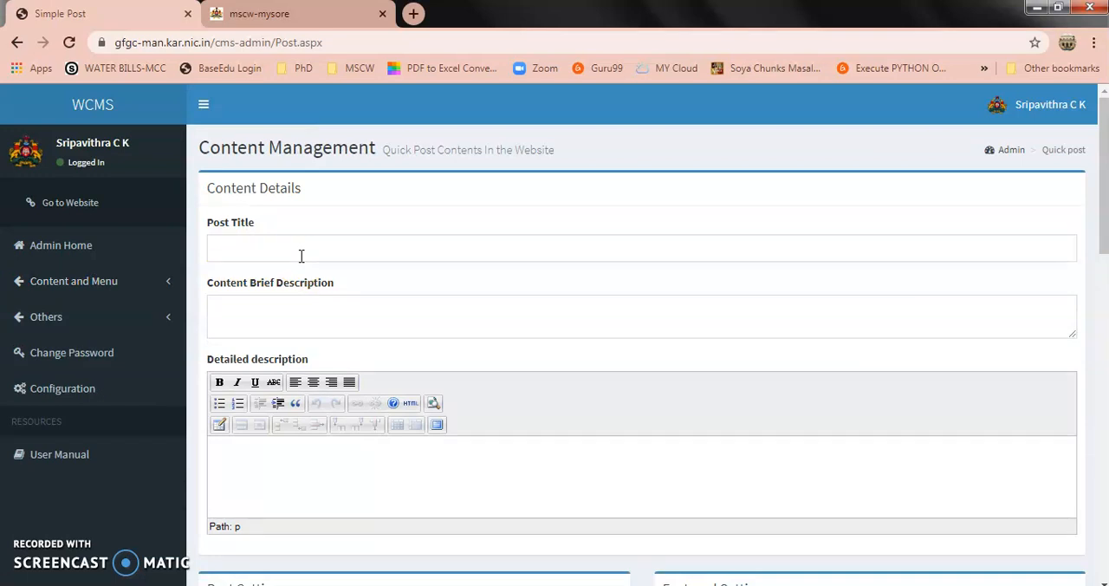
# Enter "VI" as the post title and preview the suggested title "View Responses"
pyautogui.click(301, 256)
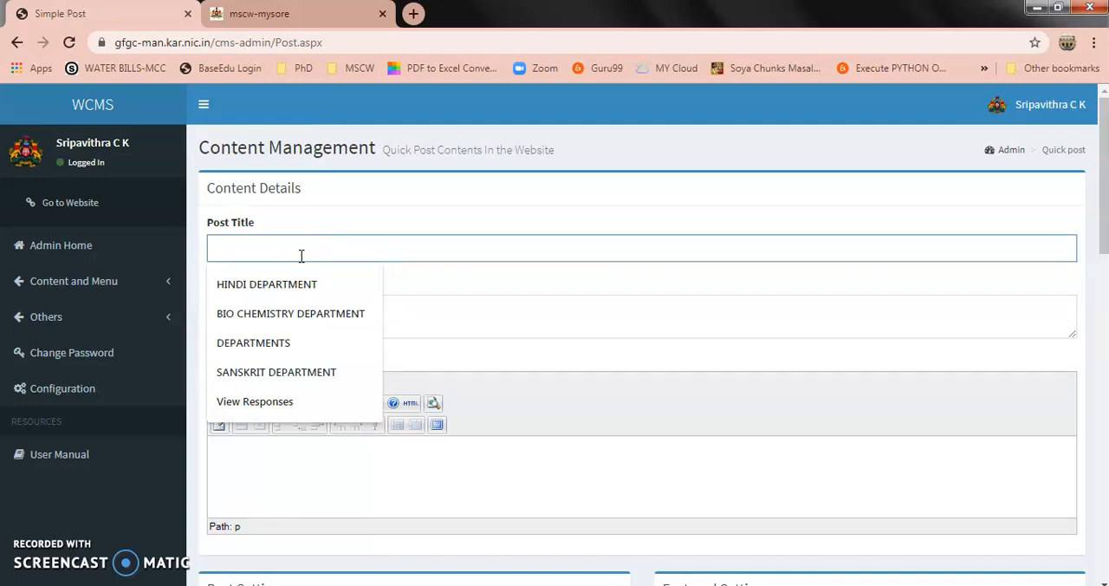
pyautogui.write('VE')
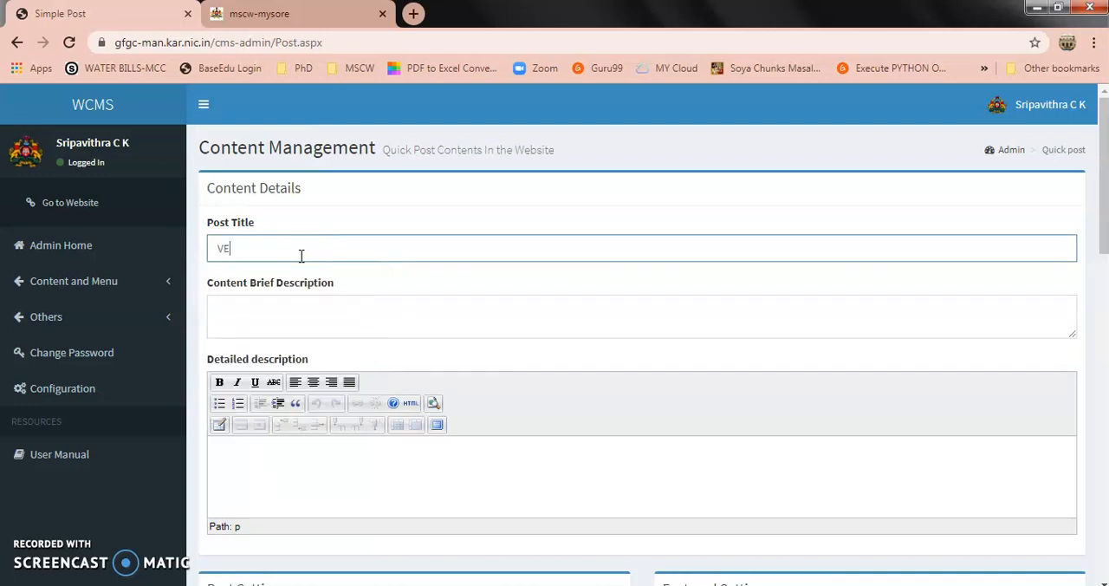
pyautogui.press('BackSpace')
pyautogui.write('I')
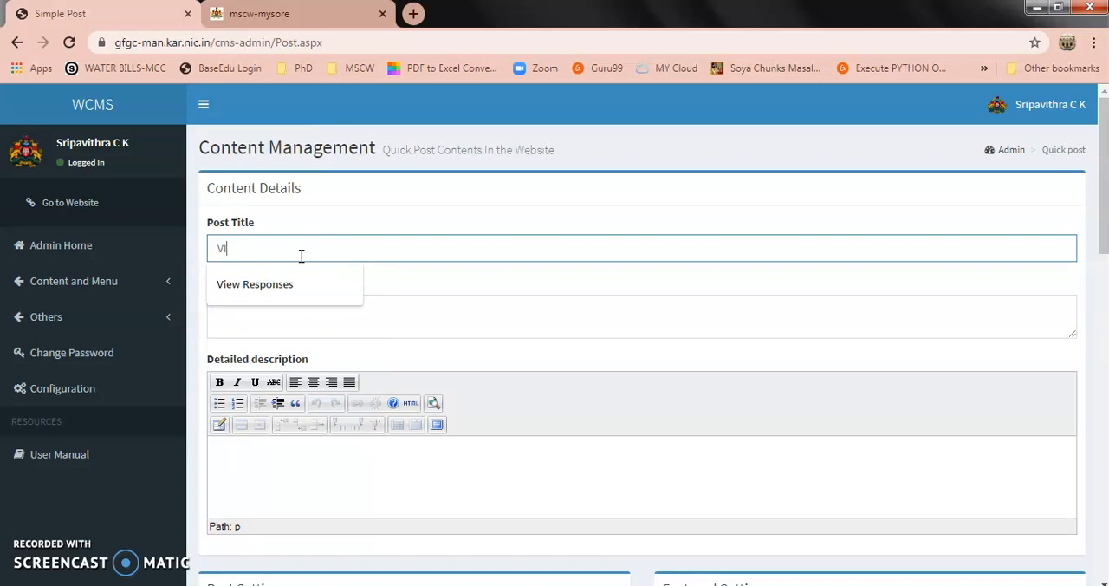
pyautogui.press('Down')
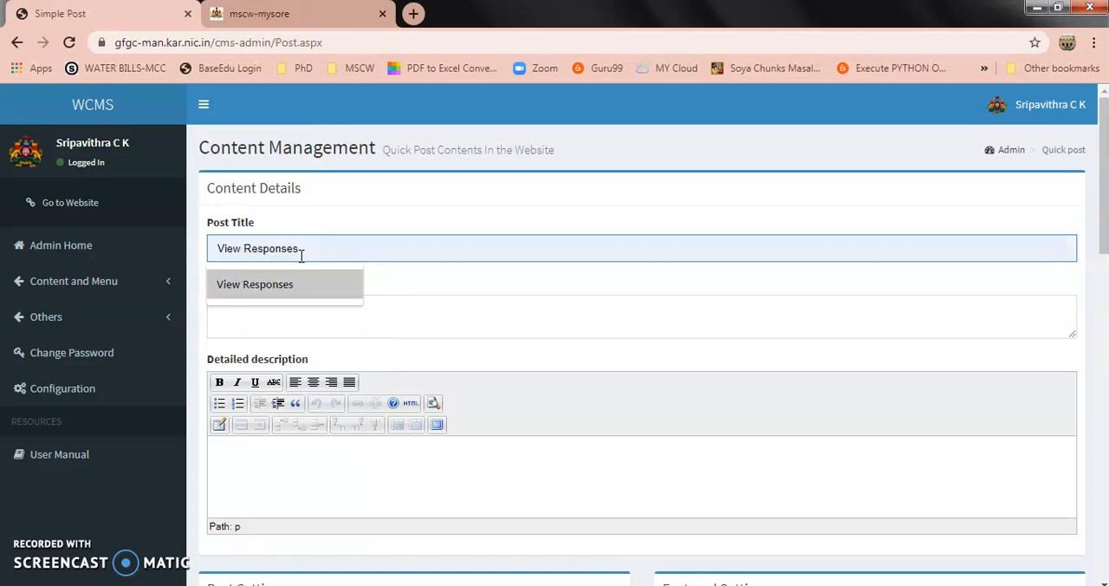
# Enter the brief description "Click to view the Responses of the Various Feedbacks" and place the cursor in the Detailed description
pyautogui.click(344, 327)
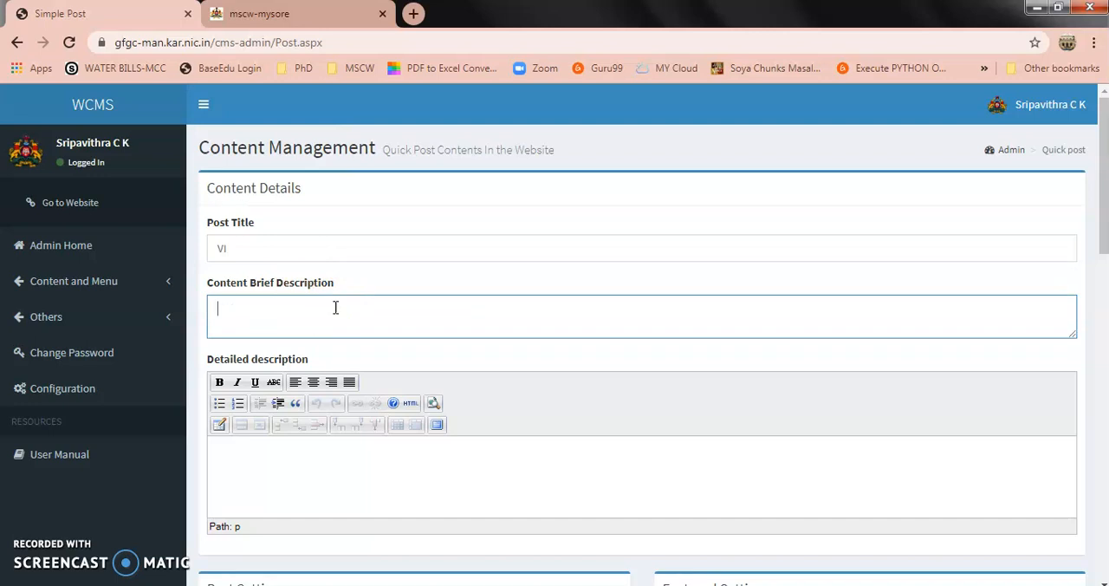
pyautogui.write('Click to view the R')
pyautogui.write('eso')
pyautogui.write('ponses of the Va')
pyautogui.write('rious ')
pyautogui.write('Feedbacks')
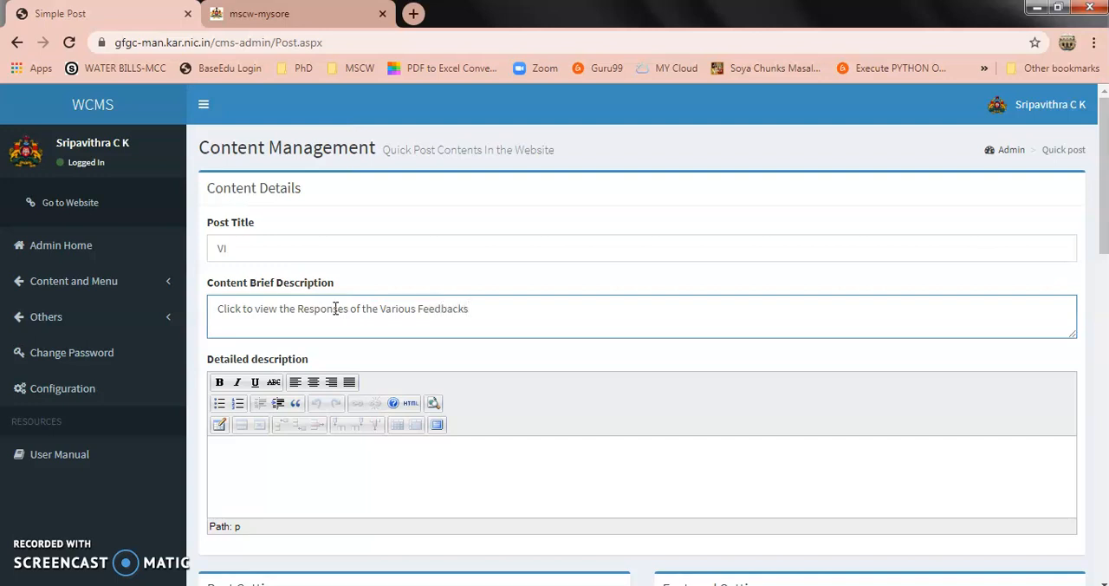
pyautogui.click(312, 475)
pyautogui.click(316, 477)
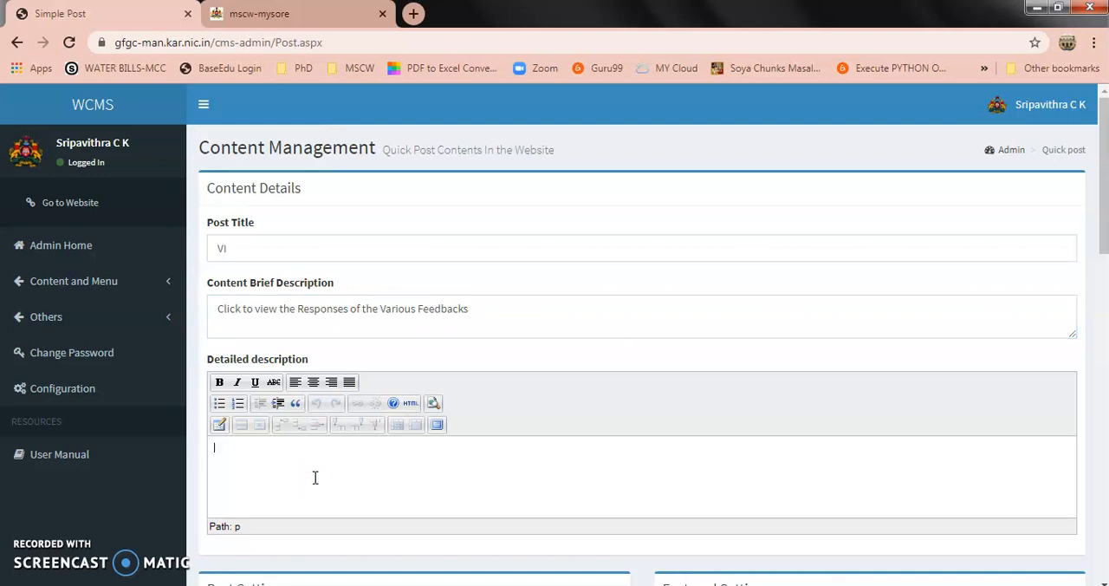
pyautogui.click(292, 474)
# Close the Word document Document3 and switch to the Word document "ALL FEEDBACK RESPONSE LINKS"
pyautogui.moveTo(388, 584)
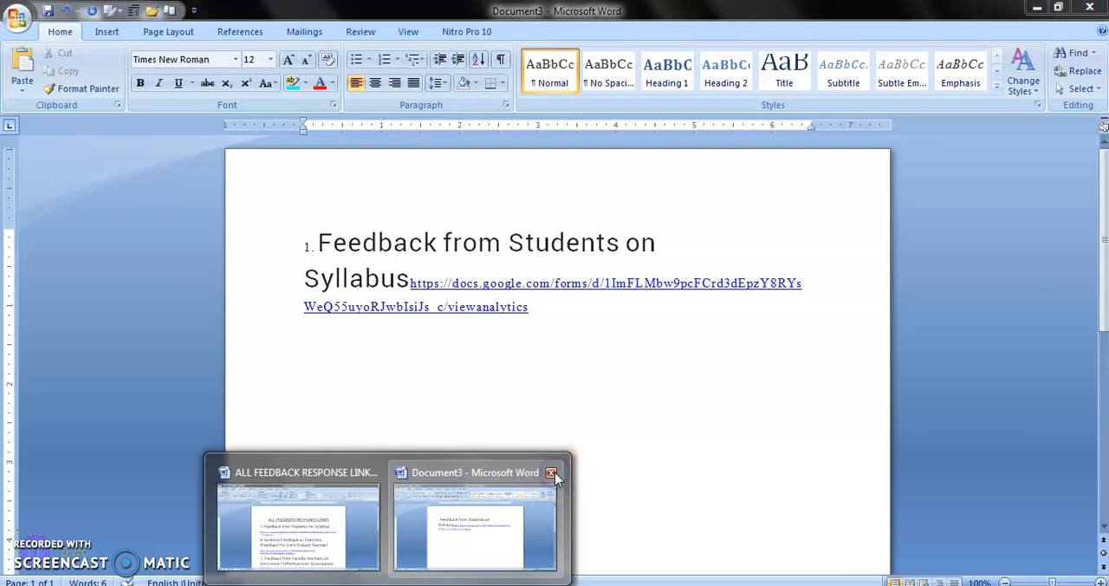
pyautogui.click(551, 473)
pyautogui.click(561, 345)
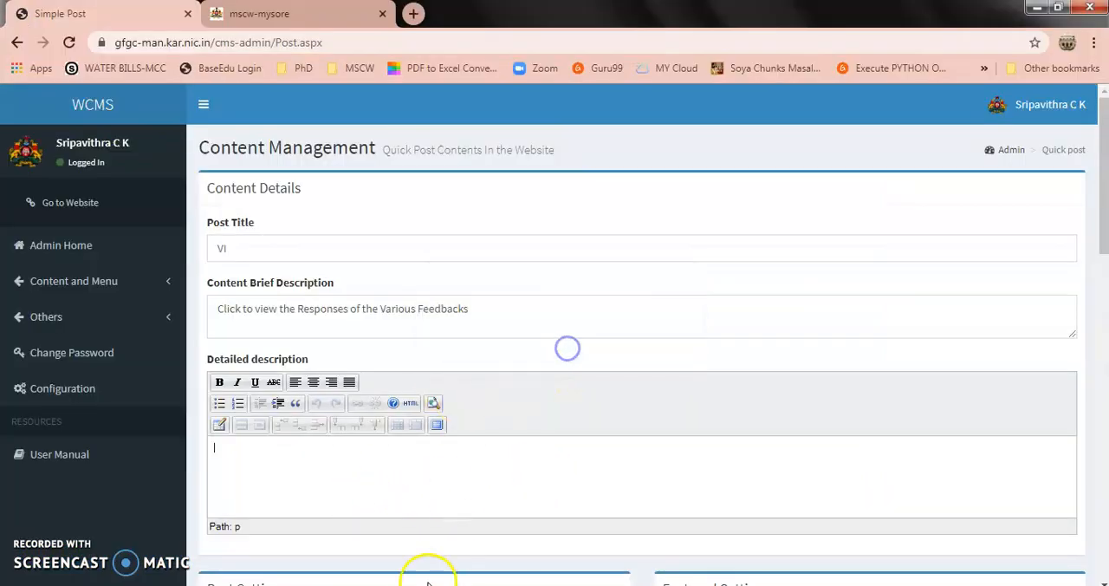
pyautogui.click(388, 584)
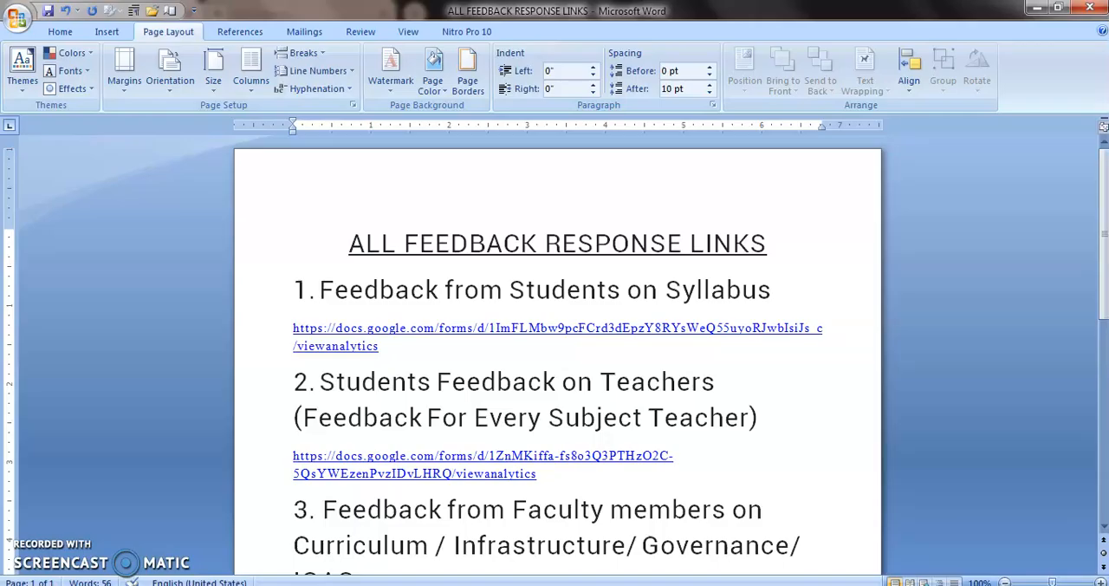
# Copy the heading "1. Feedback from Students on Syllabus" from the Word document into the post's Detailed description in the WCMS portal
pyautogui.click(294, 286)
pyautogui.moveTo(294, 286); pyautogui.dragTo(756, 295)
pyautogui.hotkey('ctrl', 'c')
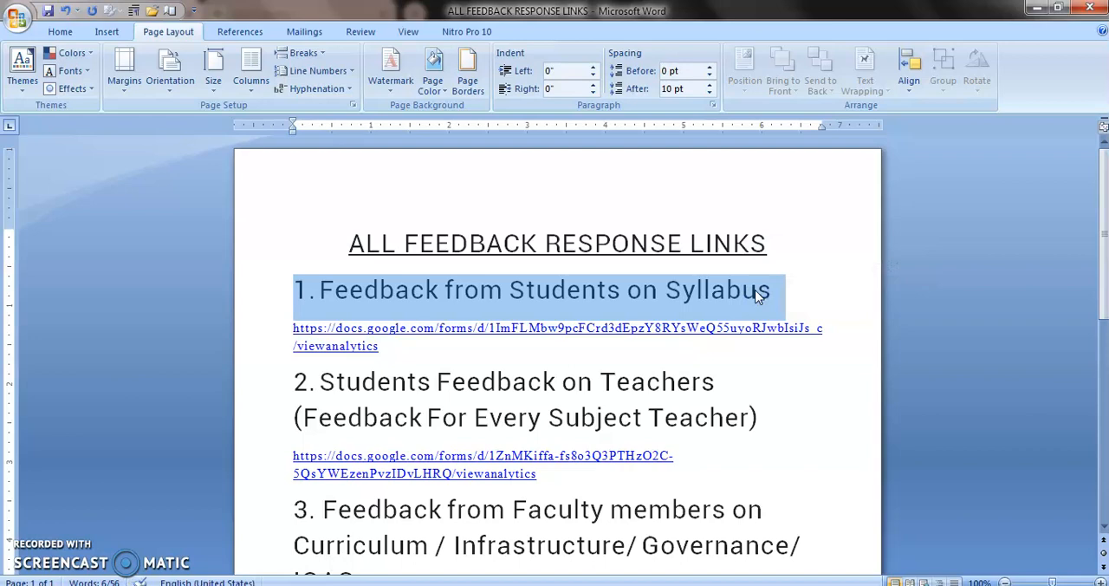
pyautogui.hotkey('alt', 'Tab')
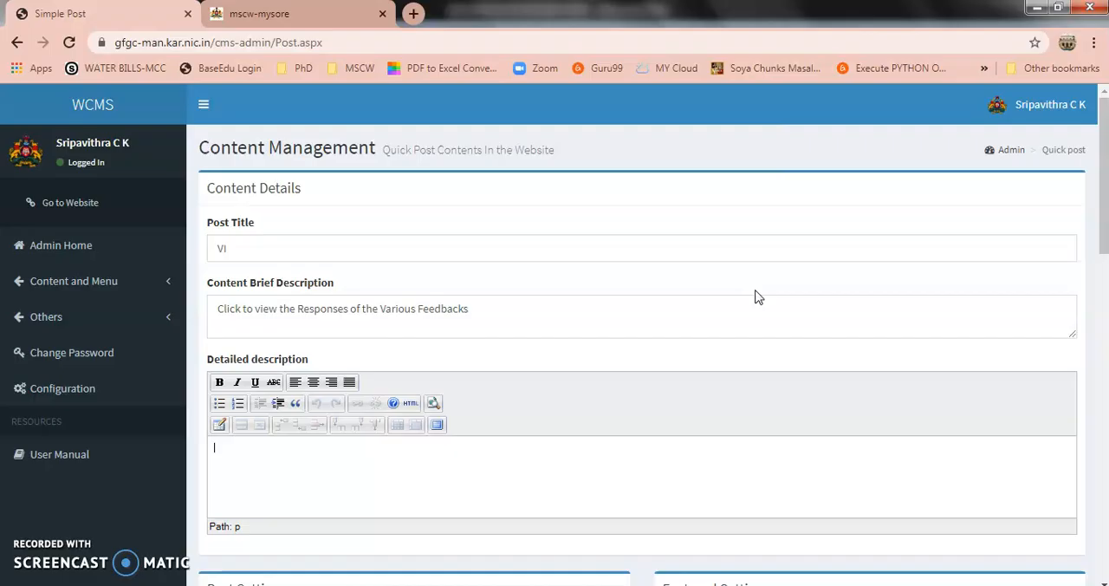
pyautogui.click(376, 444)
pyautogui.hotkey('ctrl', 'v')
# Make the heading "1. Feedback from Students on Syllabus" bold and start a new line below it
pyautogui.moveTo(380, 447); pyautogui.dragTo(186, 448)
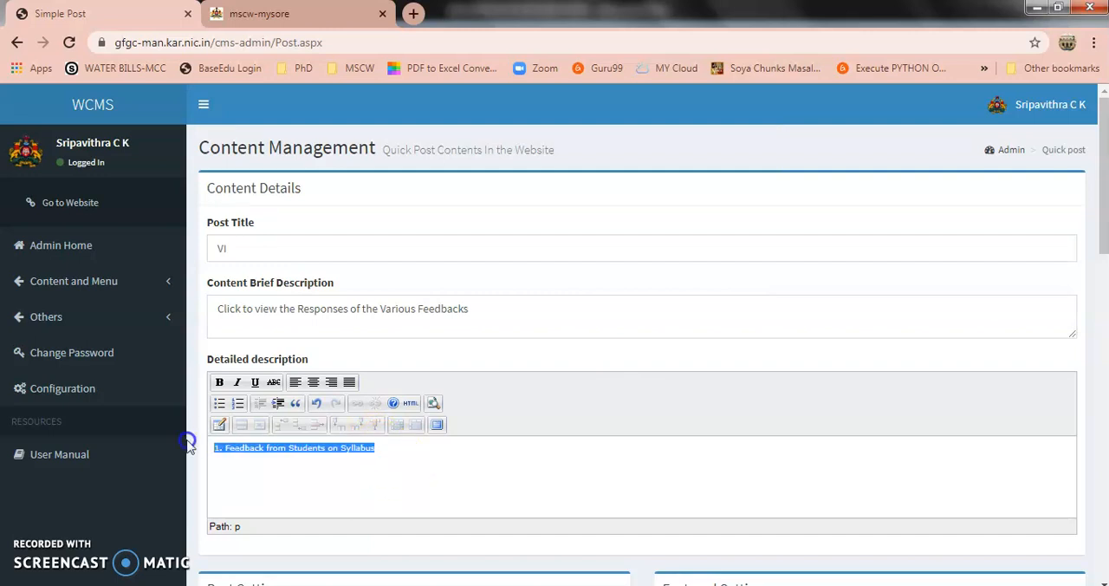
pyautogui.click(220, 383)
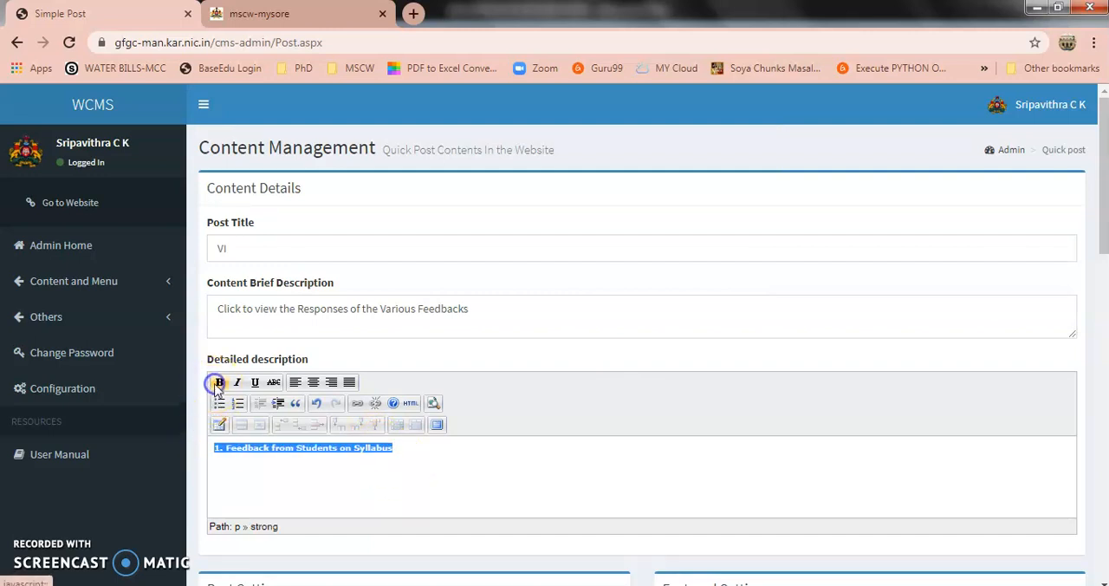
pyautogui.click(413, 454)
pyautogui.press('Return')
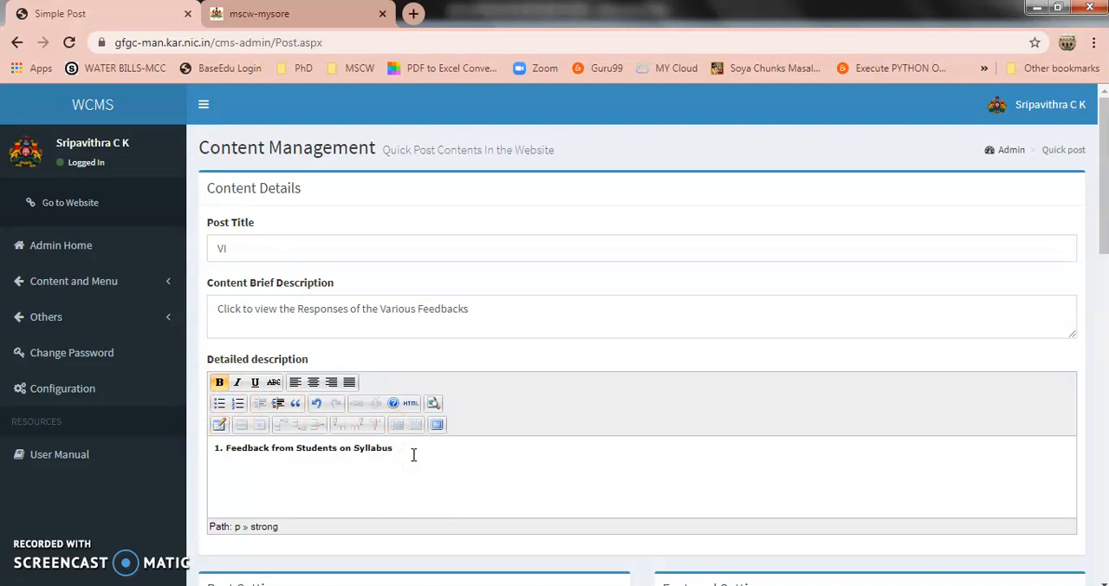
# Copy the first viewanalytics link from the Word document to the line below the syllabus heading in the WCMS post and make it bold
pyautogui.hotkey('alt', 'Tab')
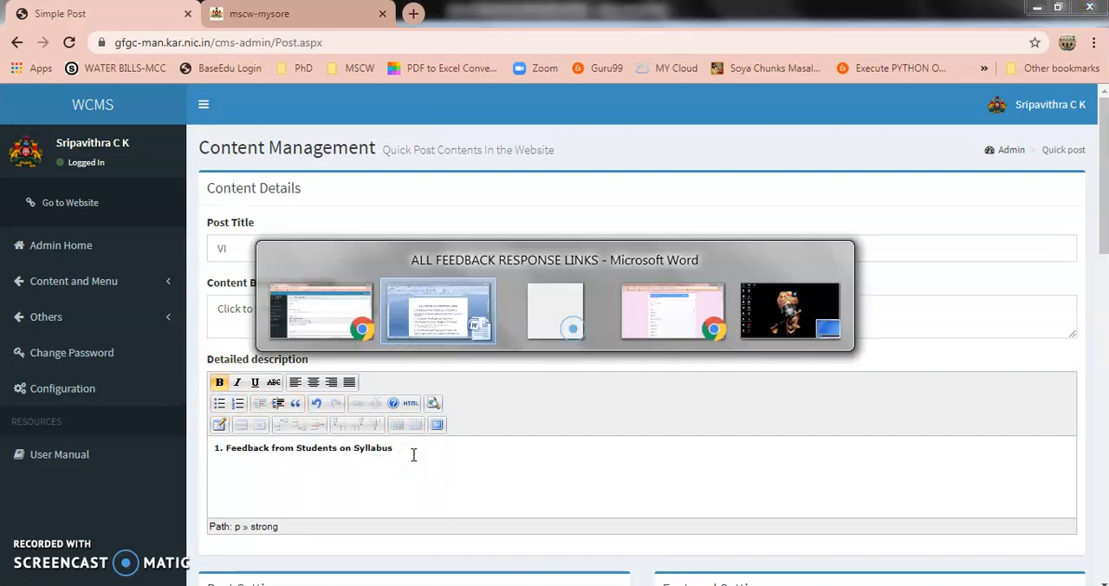
pyautogui.moveTo(390, 347); pyautogui.dragTo(295, 337)
pyautogui.hotkey('ctrl', 'c')
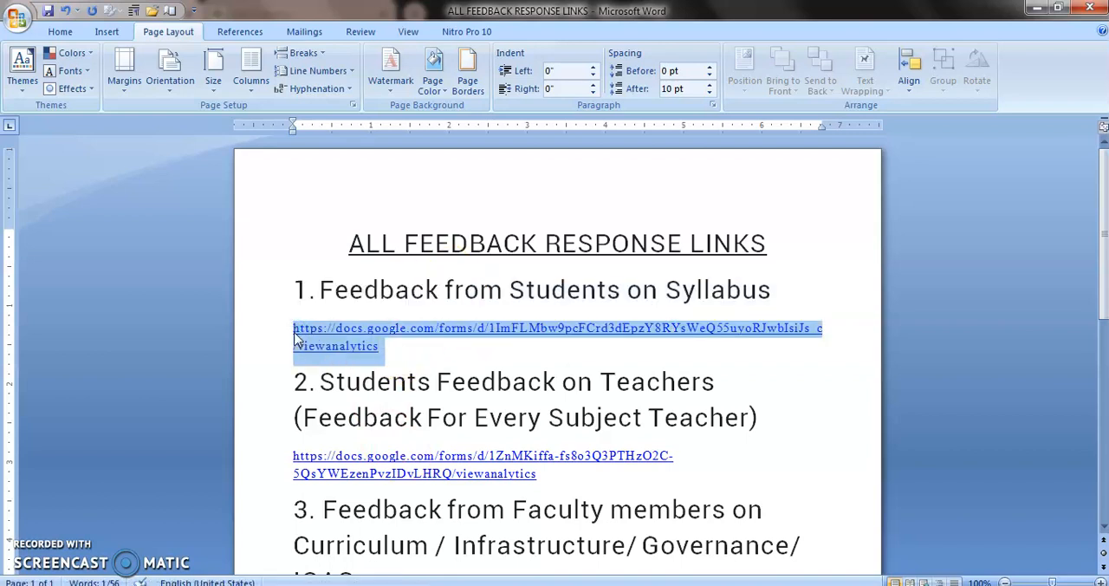
pyautogui.hotkey('alt', 'Tab')
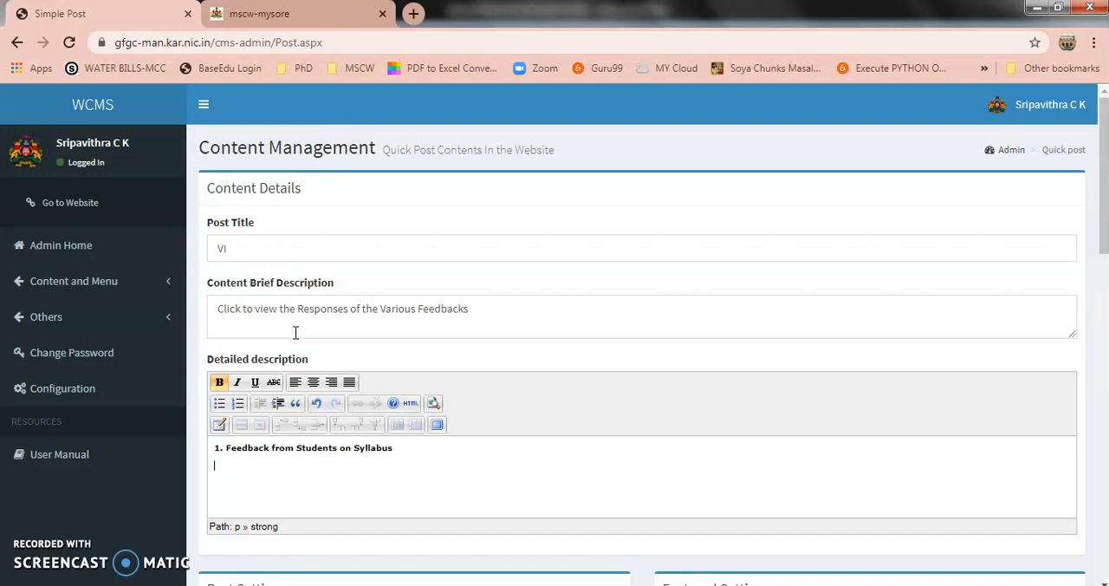
pyautogui.hotkey('ctrl', 'v')
pyautogui.click(633, 465)
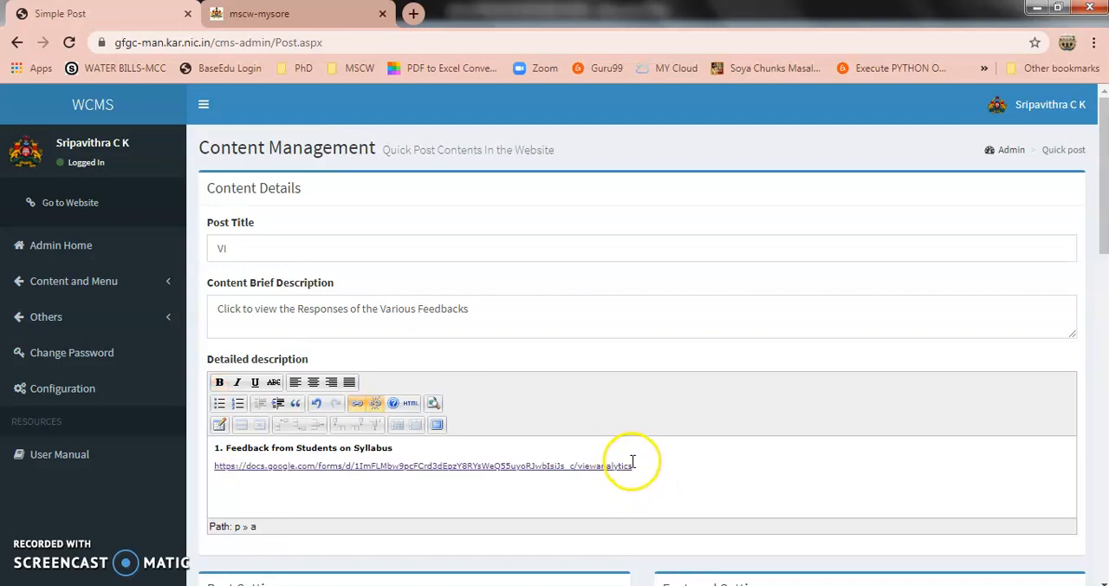
pyautogui.moveTo(632, 465); pyautogui.dragTo(215, 476)
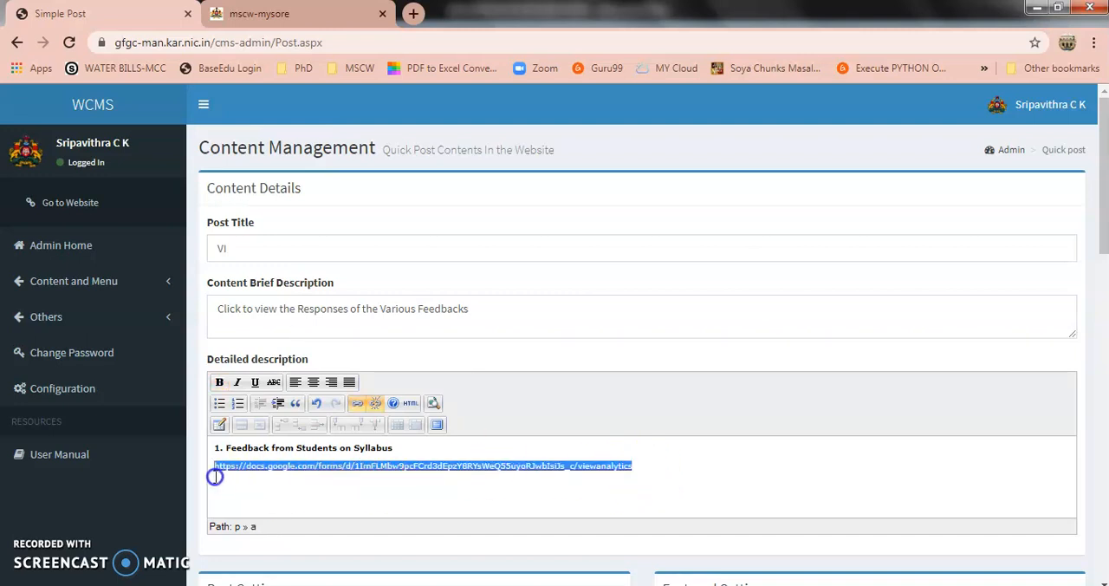
pyautogui.click(220, 386)
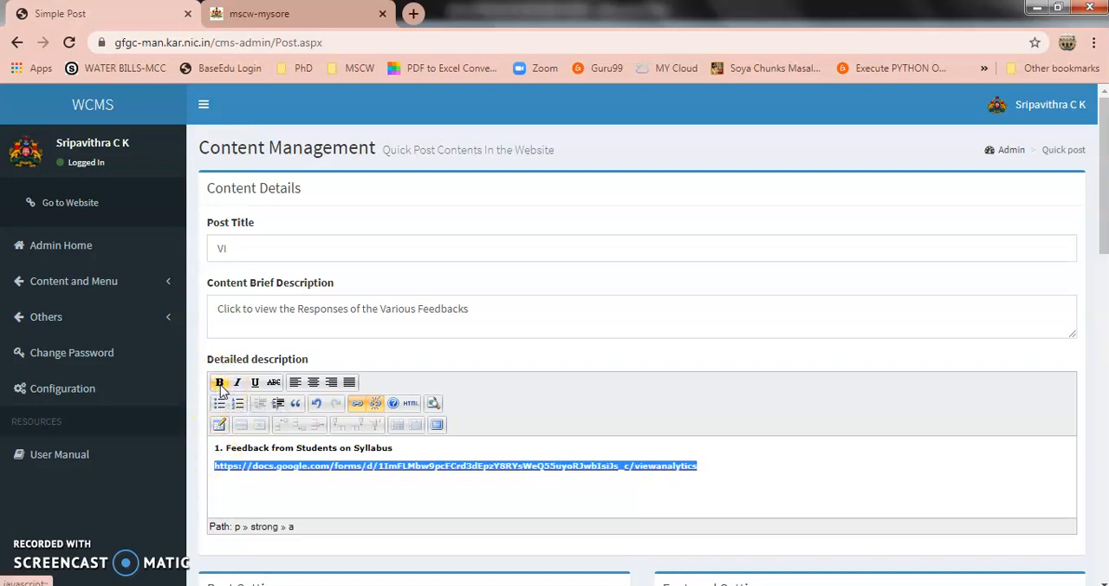
# Set the syllabus feedback link's target to "Open in New Window (_blank)" and update the link
pyautogui.click(356, 403)
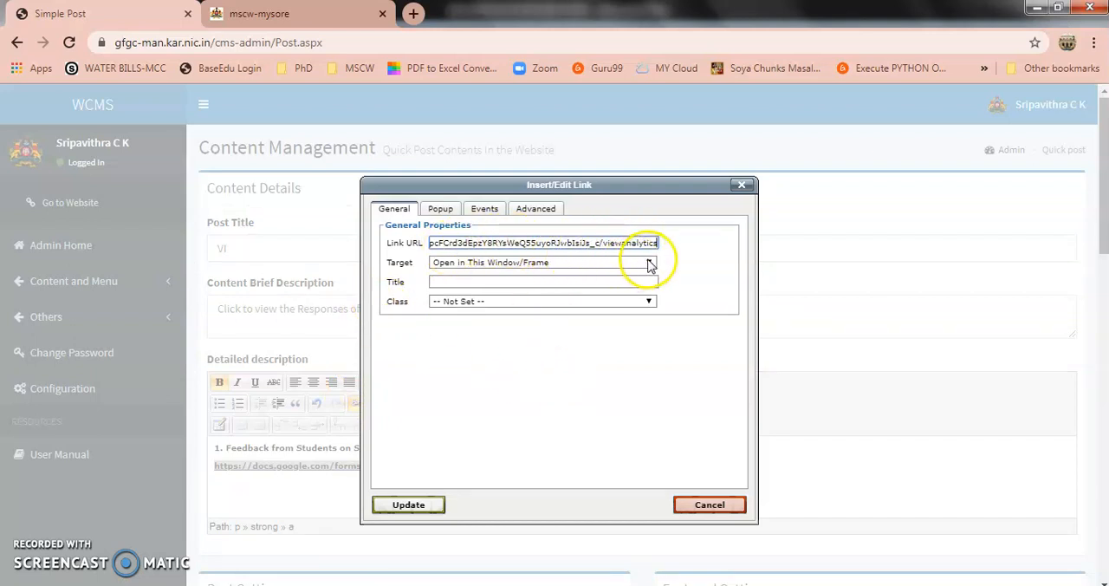
pyautogui.click(649, 263)
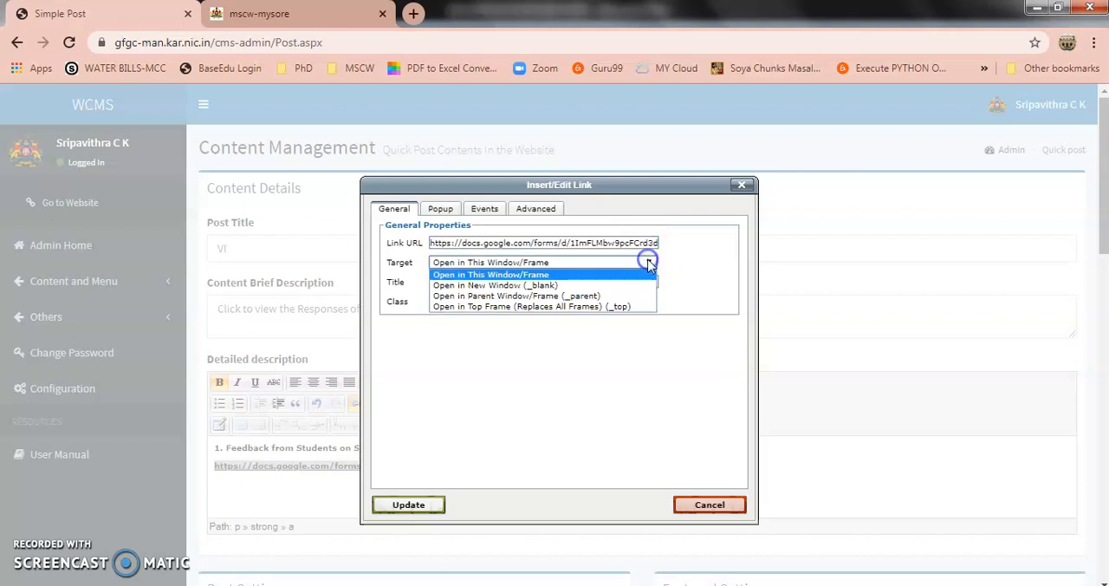
pyautogui.click(596, 287)
pyautogui.click(408, 506)
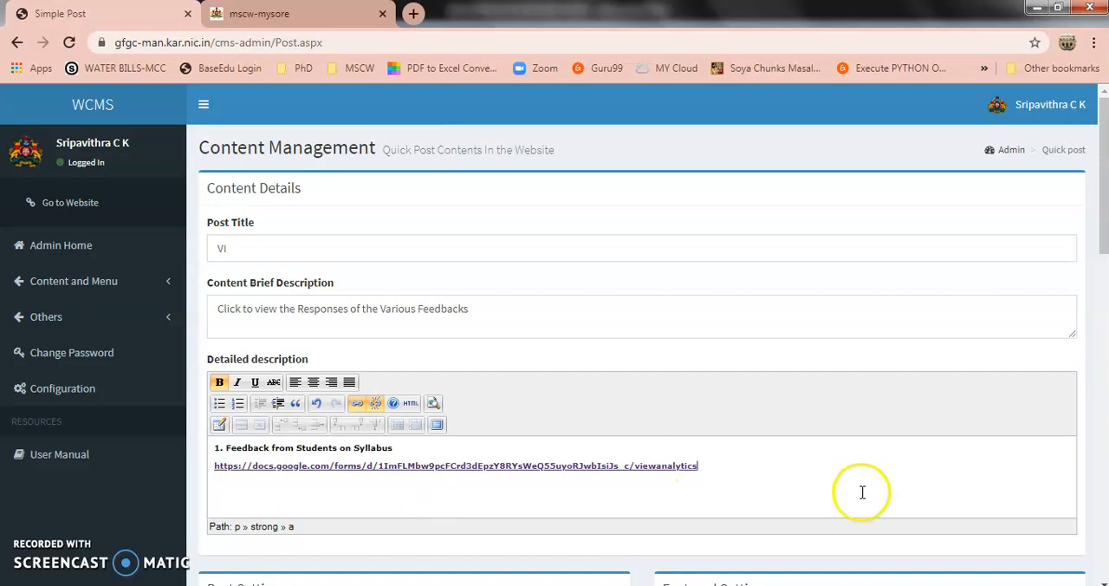
# Assign the post to the "Feedback Links" content category
pyautogui.scroll(-2, 1102, 222)
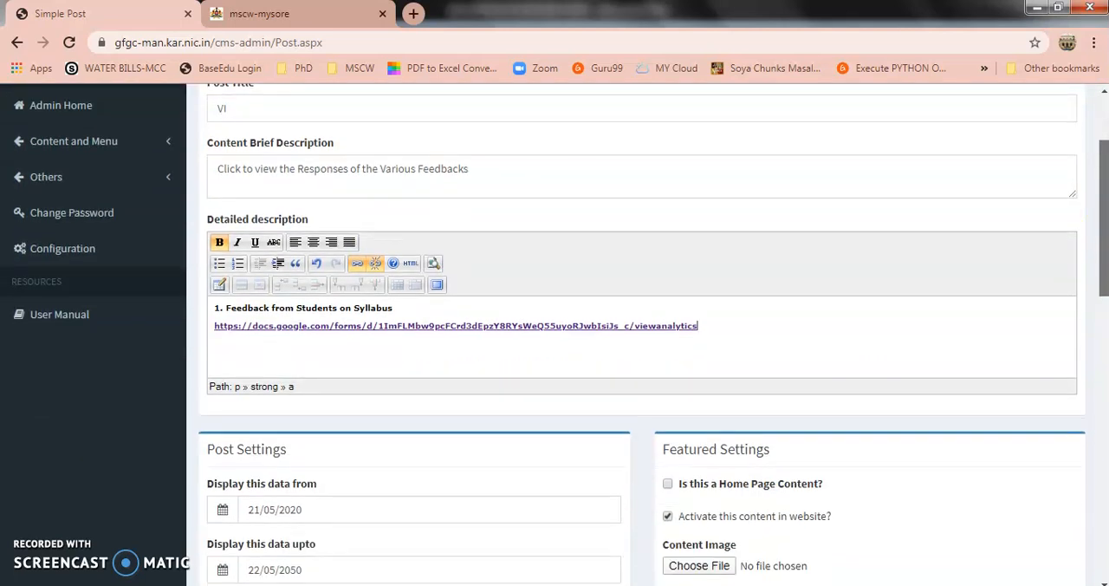
pyautogui.scroll(-6, 1102, 222)
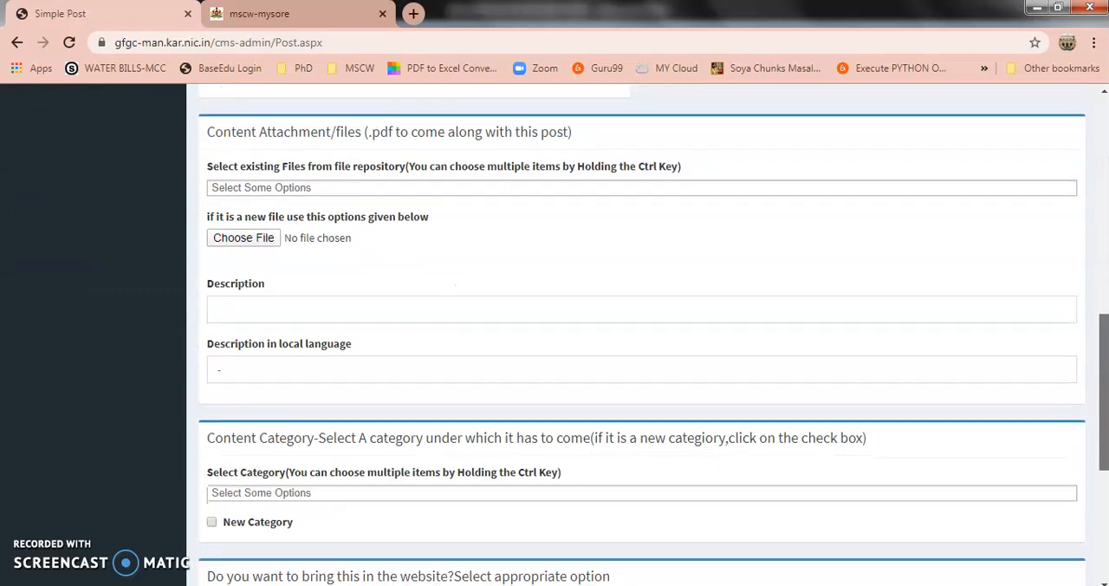
pyautogui.scroll(-1, 1096, 476)
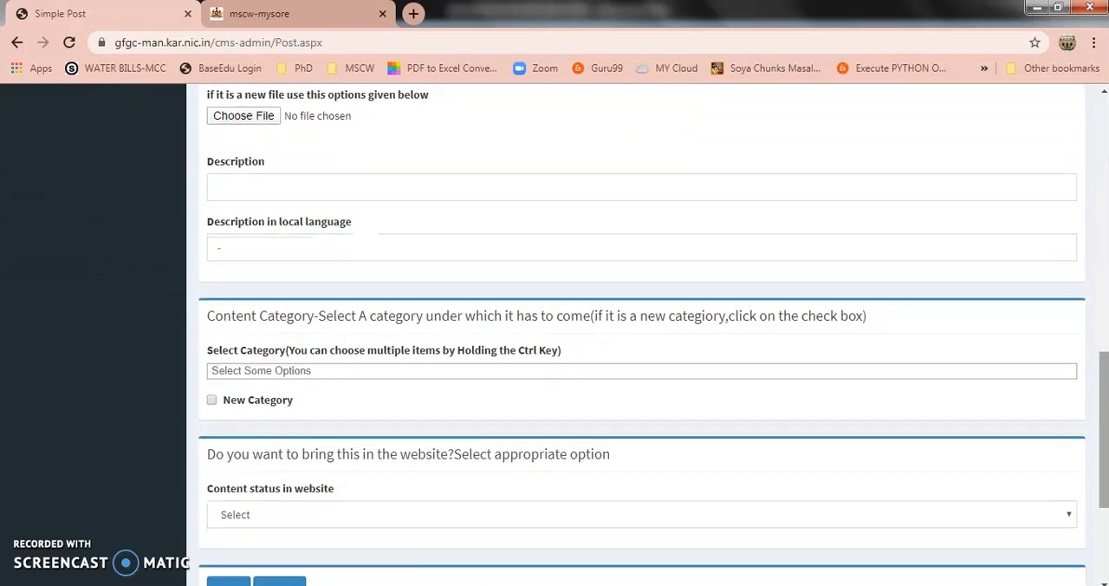
pyautogui.click(338, 371)
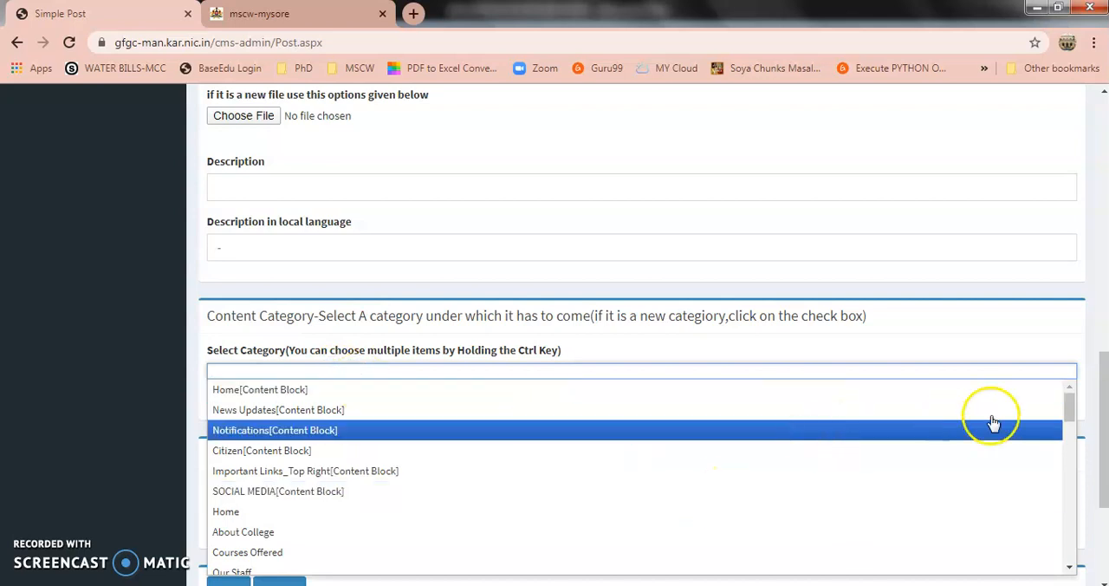
pyautogui.moveTo(1072, 418); pyautogui.dragTo(1105, 557)
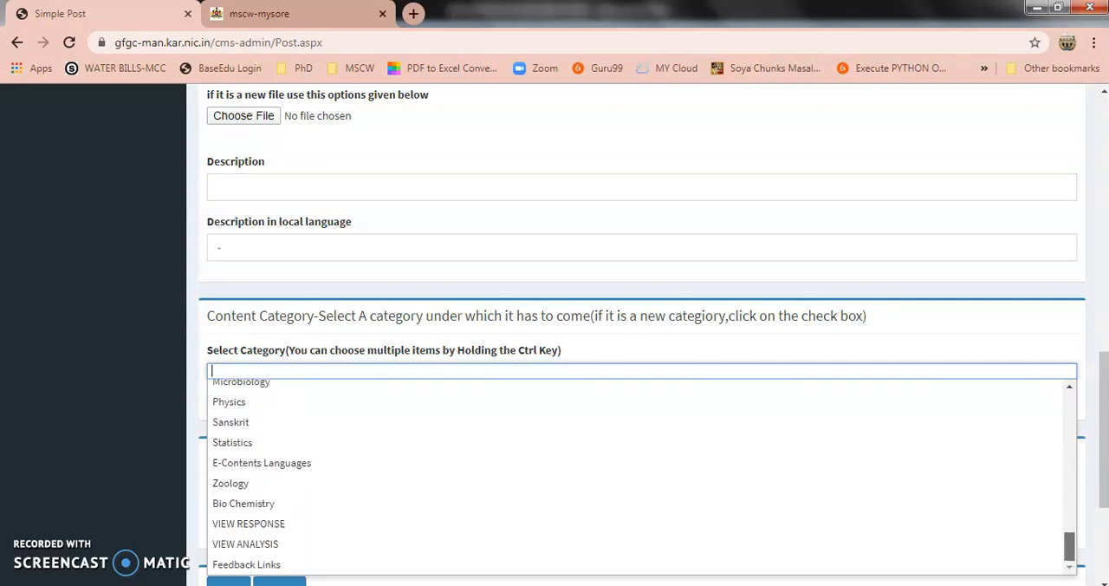
pyautogui.click(1025, 570)
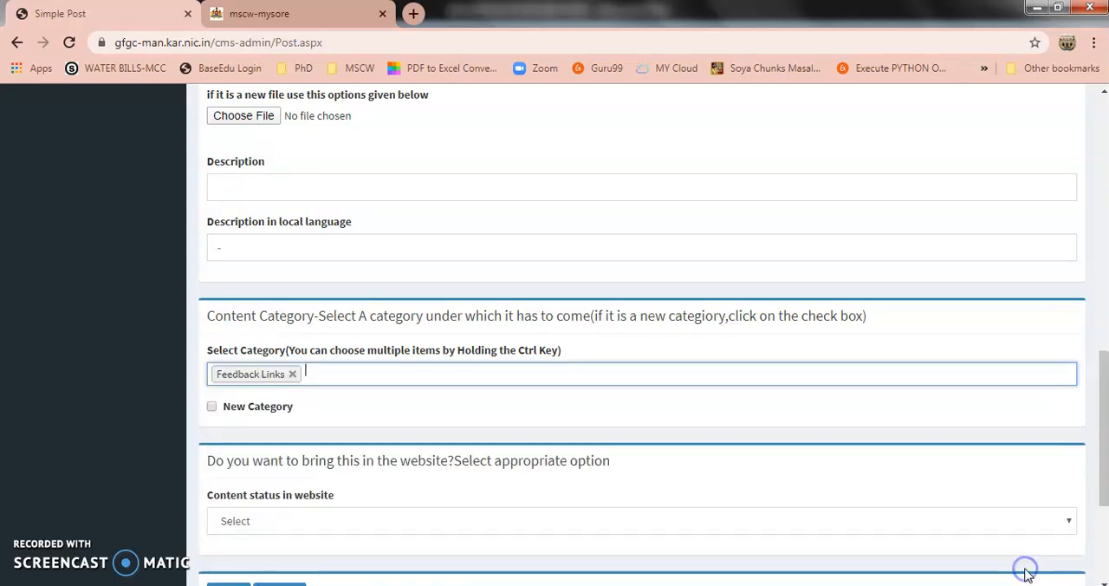
# Set the content status in website to "Posted ,Approved and Published" and save the post
pyautogui.click(305, 522)
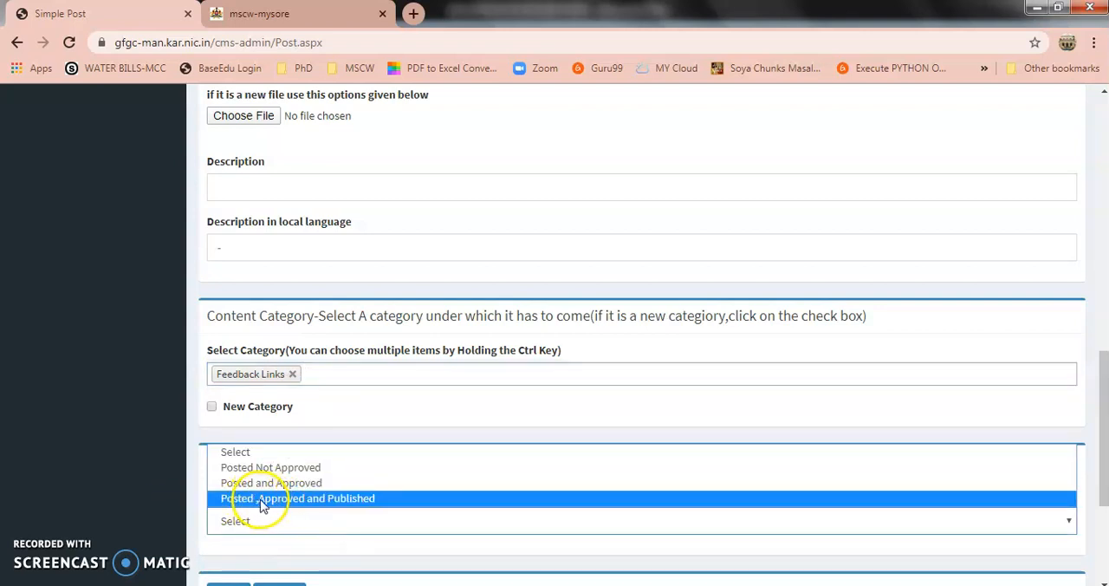
pyautogui.click(323, 501)
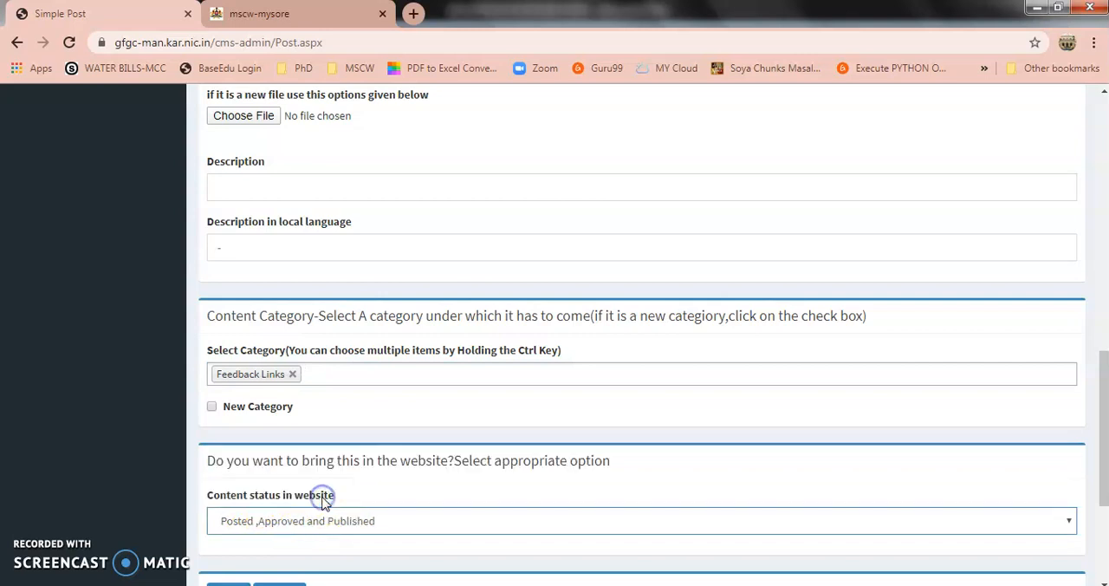
pyautogui.click(1103, 580)
pyautogui.scroll(-1, 1103, 555)
pyautogui.click(229, 531)
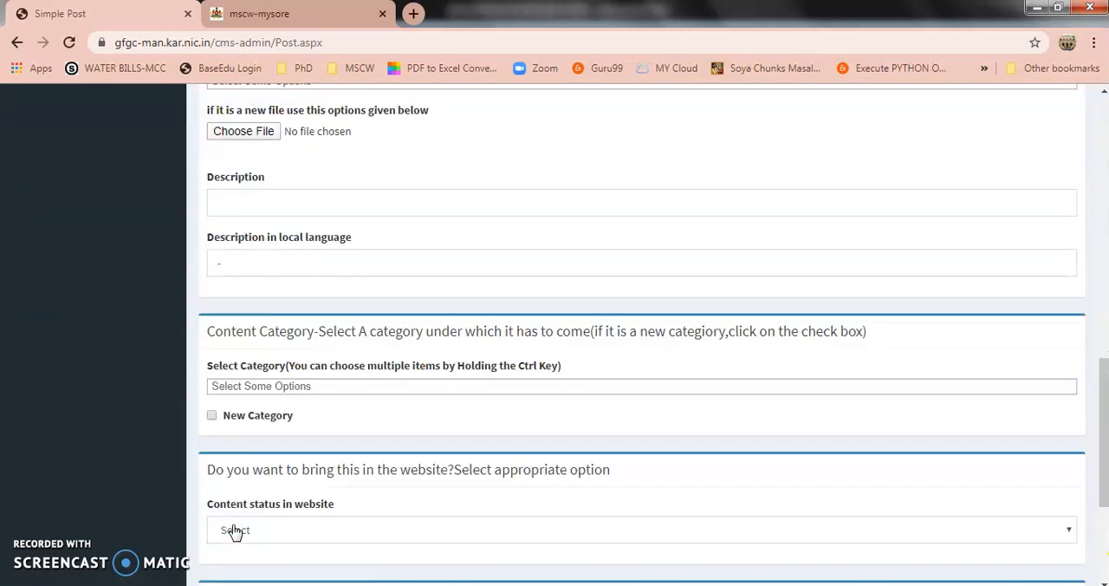
# Switch to the college website, reload its Home page and open the Feedback Links page
pyautogui.click(261, 16)
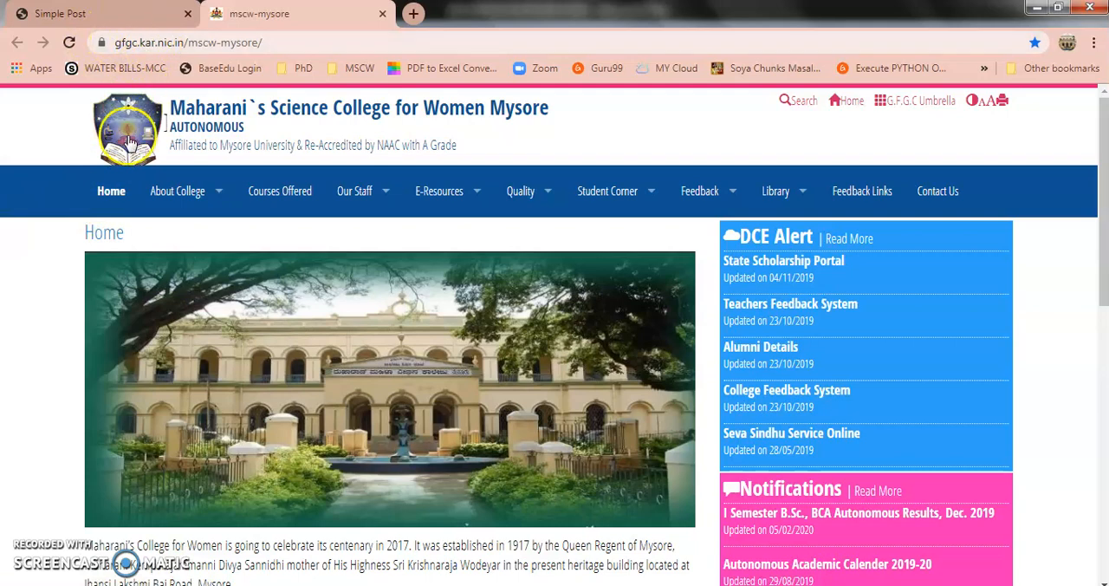
pyautogui.click(117, 194)
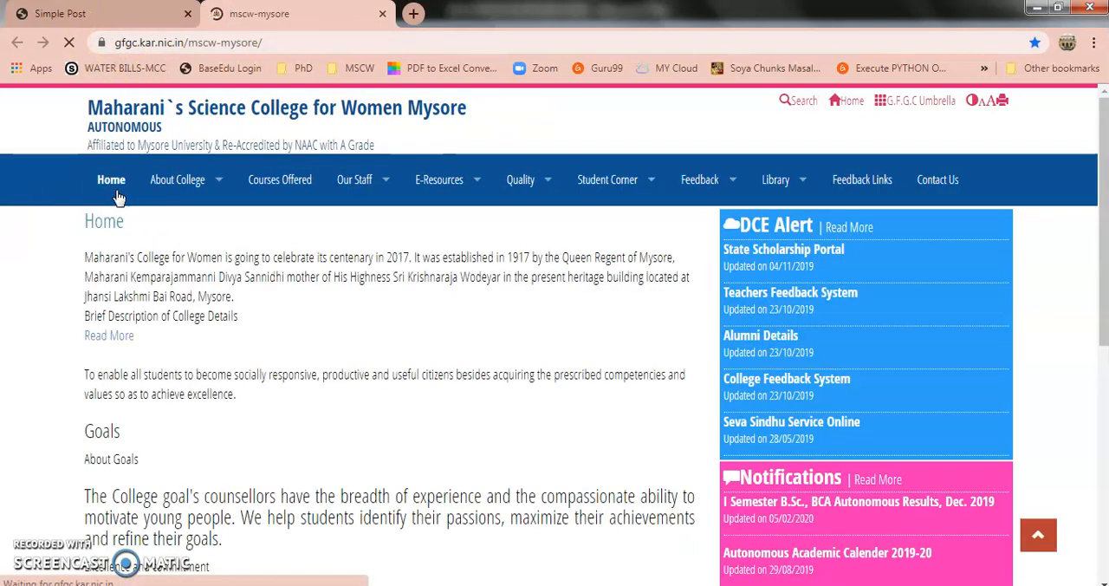
pyautogui.click(126, 184)
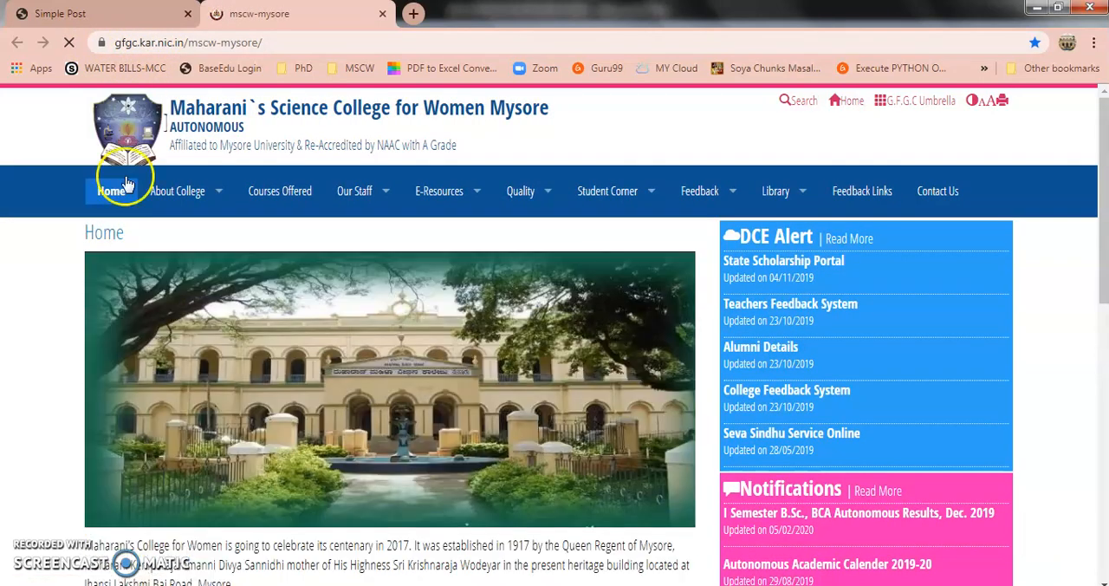
pyautogui.click(879, 194)
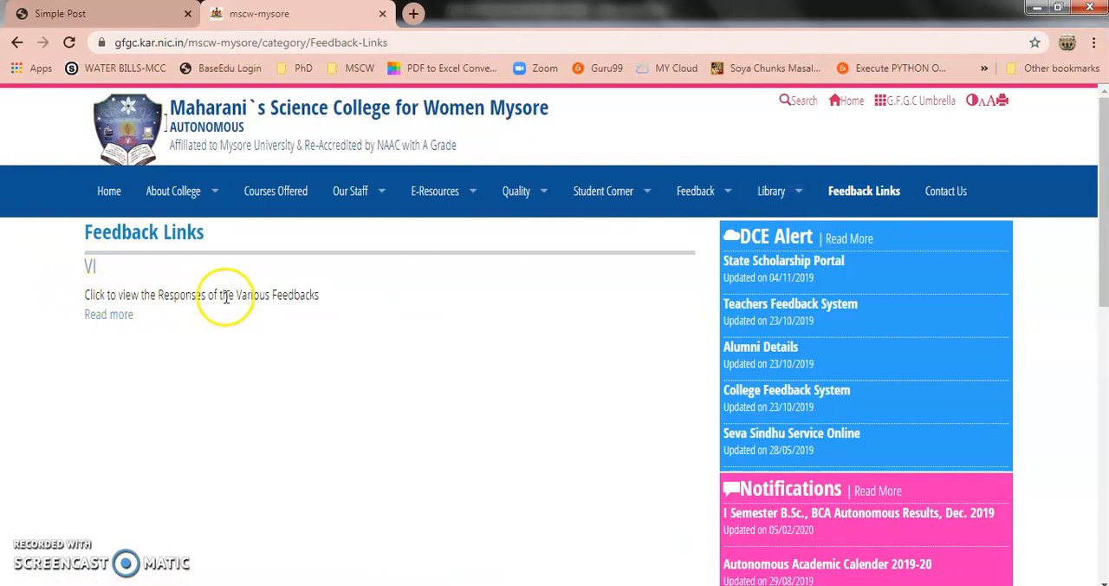
# Open the full VI post and follow its syllabus feedback link to view the form's response analytics
pyautogui.click(105, 317)
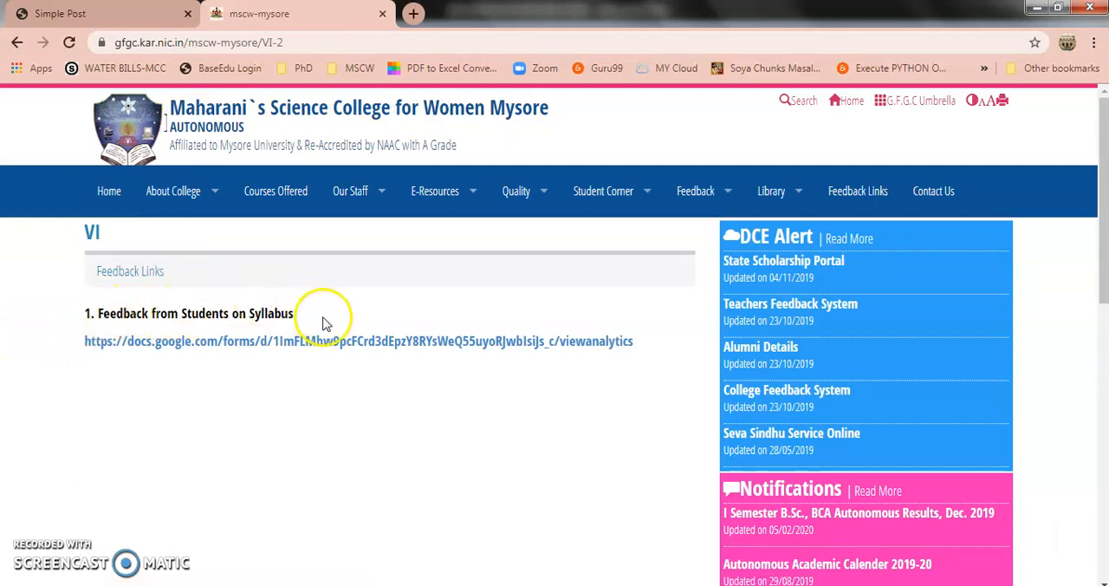
pyautogui.click(162, 343)
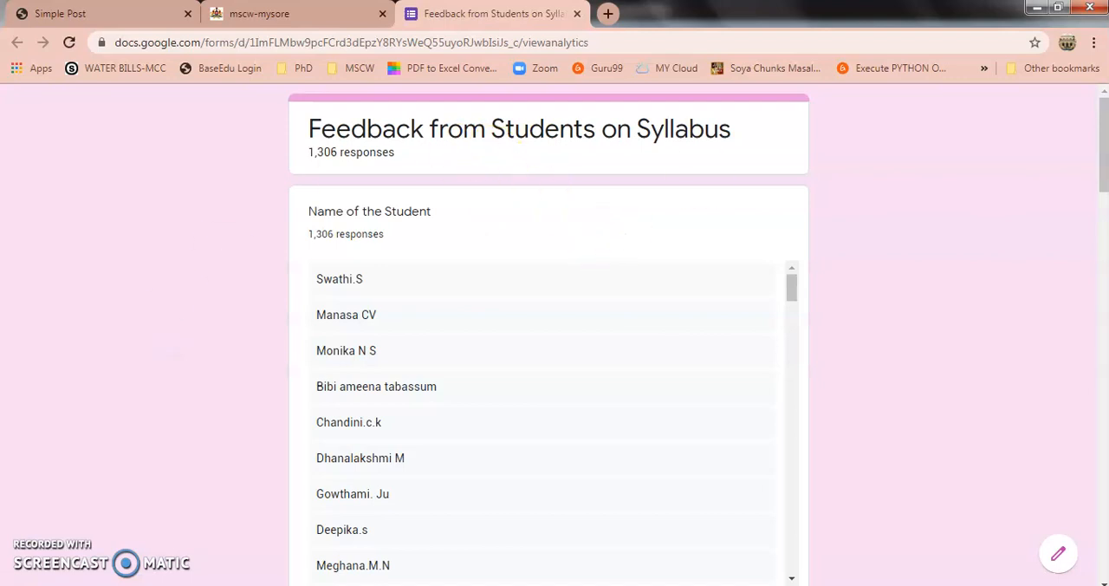
pyautogui.moveTo(1103, 173)
pyautogui.mouseDown()
pyautogui.moveTo(1103, 546)
pyautogui.moveTo(1102, 152)
pyautogui.mouseUp()
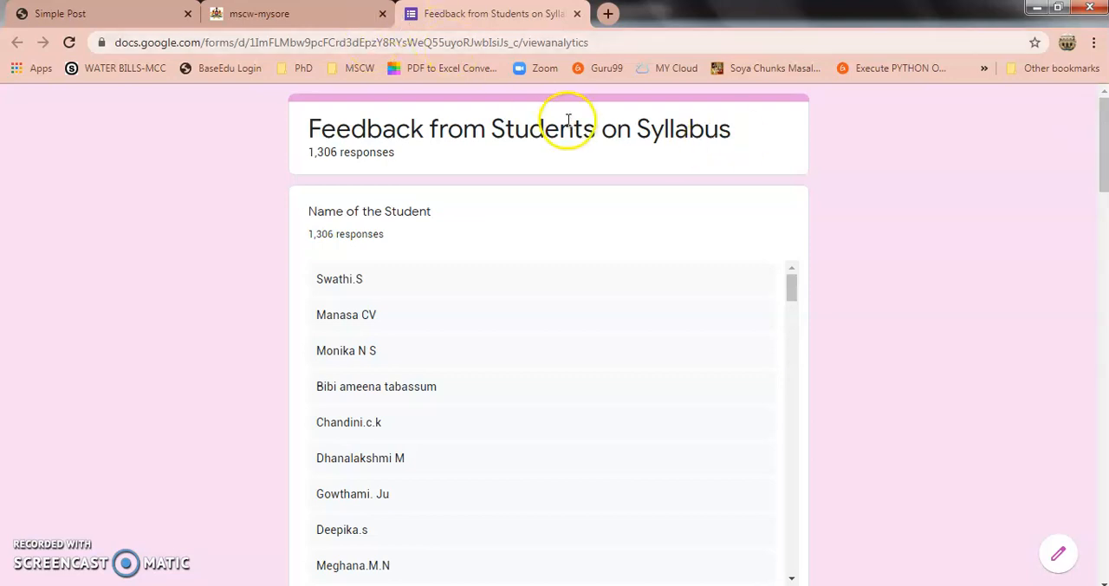
# Return to the college website, open the full View Responses post under Feedback's VIEW RESPONSE and examine its list of feedback links
pyautogui.click(323, 18)
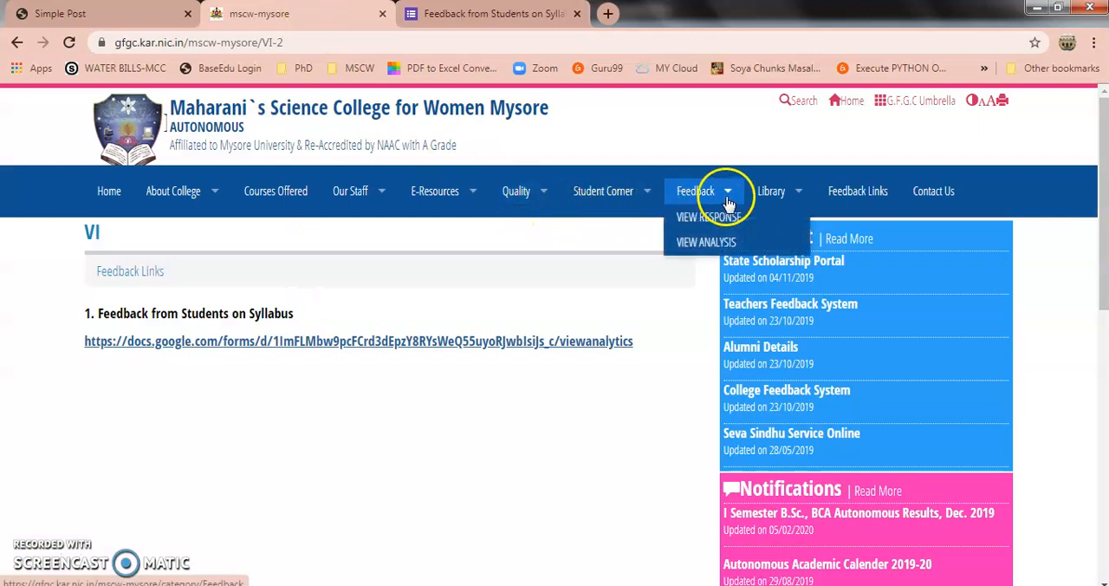
pyautogui.click(724, 218)
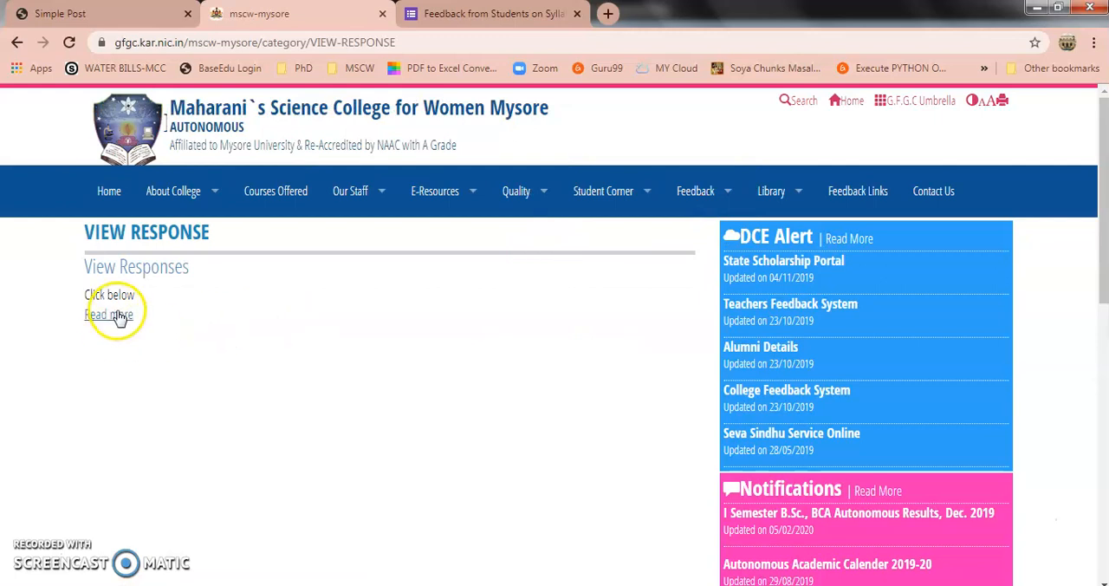
pyautogui.click(113, 315)
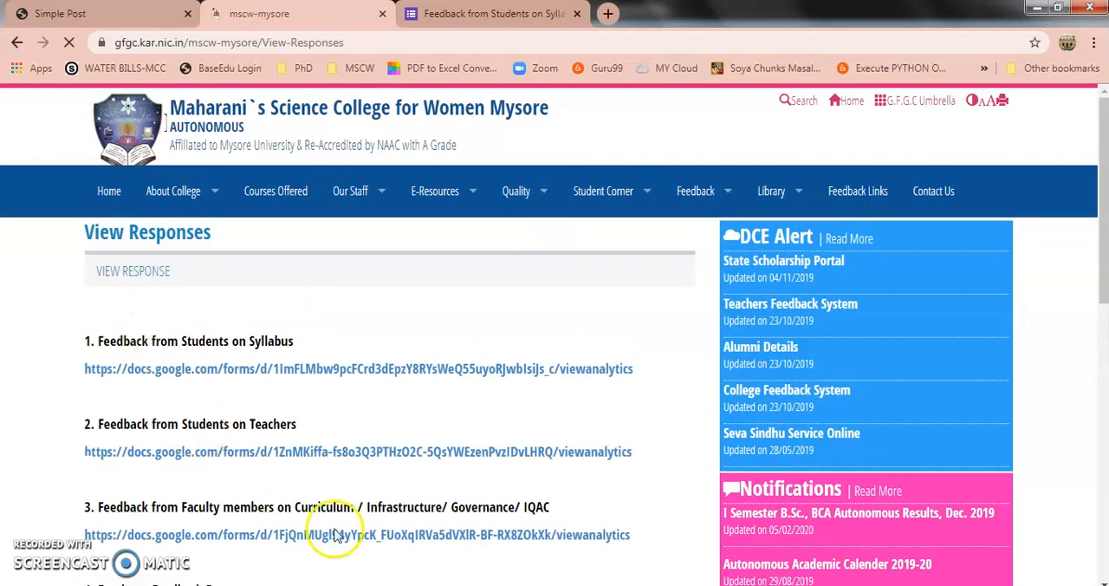
pyautogui.scroll(-2, 1087, 285)
pyautogui.scroll(-3, 1086, 299)
pyautogui.scroll(4, 1086, 299)
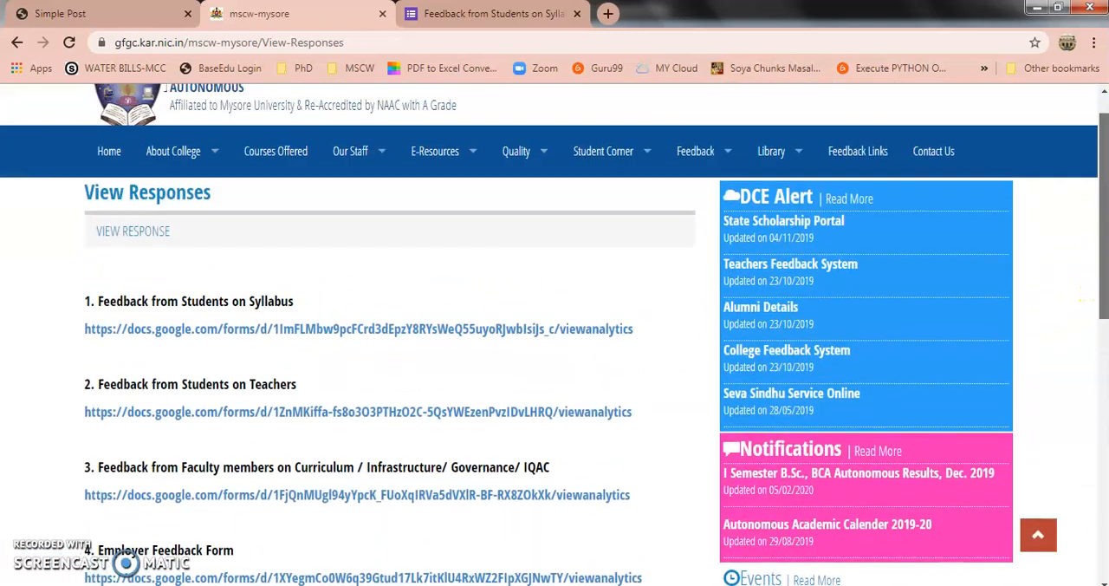
pyautogui.scroll(1, 1085, 299)
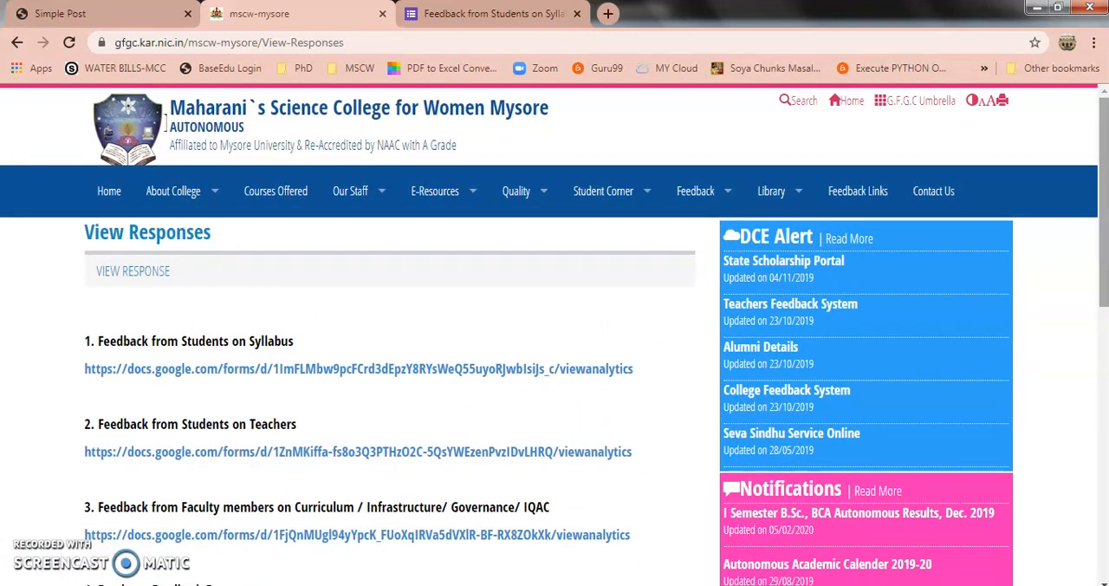